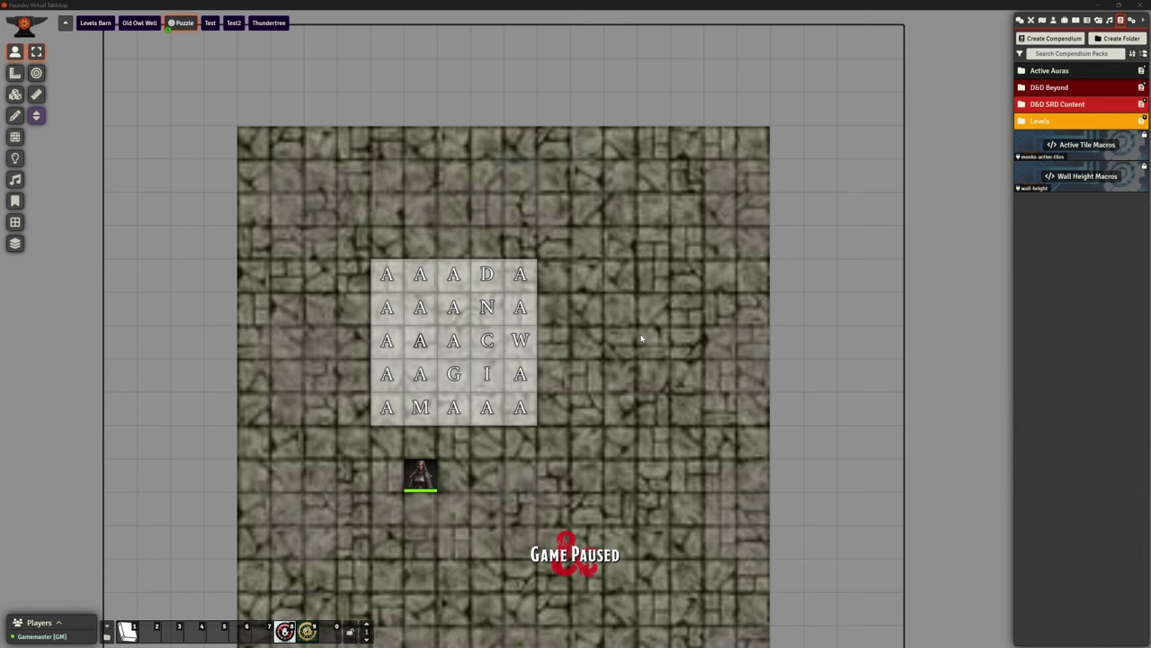
# Walk the character token from below the letter grid over the M and C tiles to the lower-right A tile and check the chat log.
pyautogui.scroll(3, 548, 334)
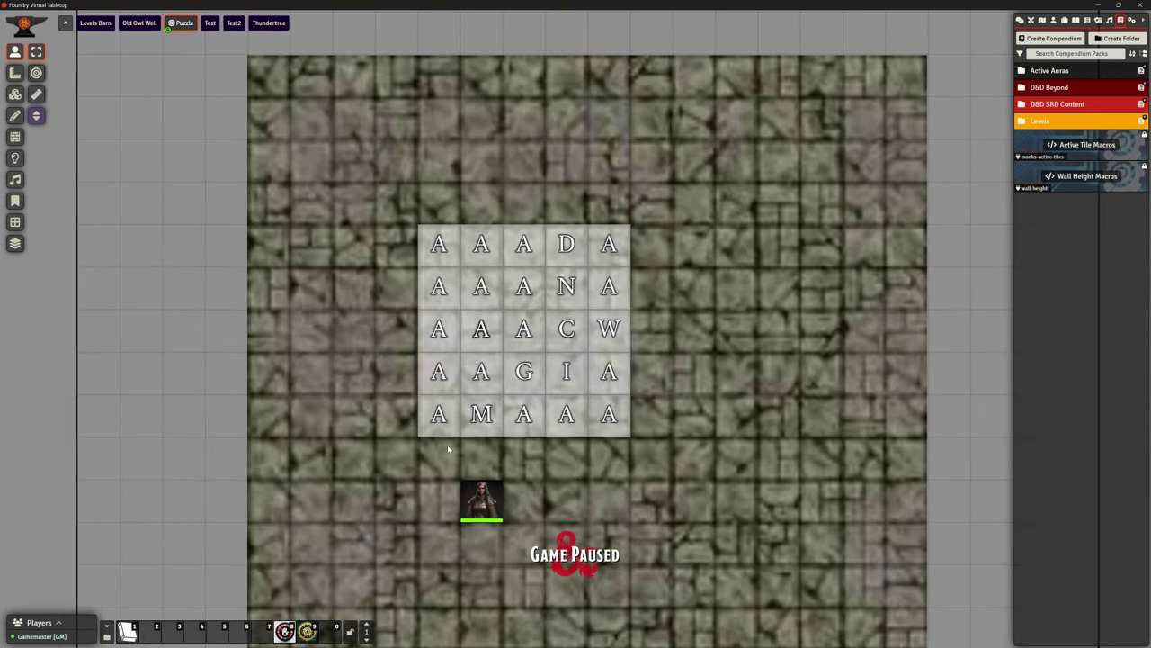
pyautogui.click(474, 493)
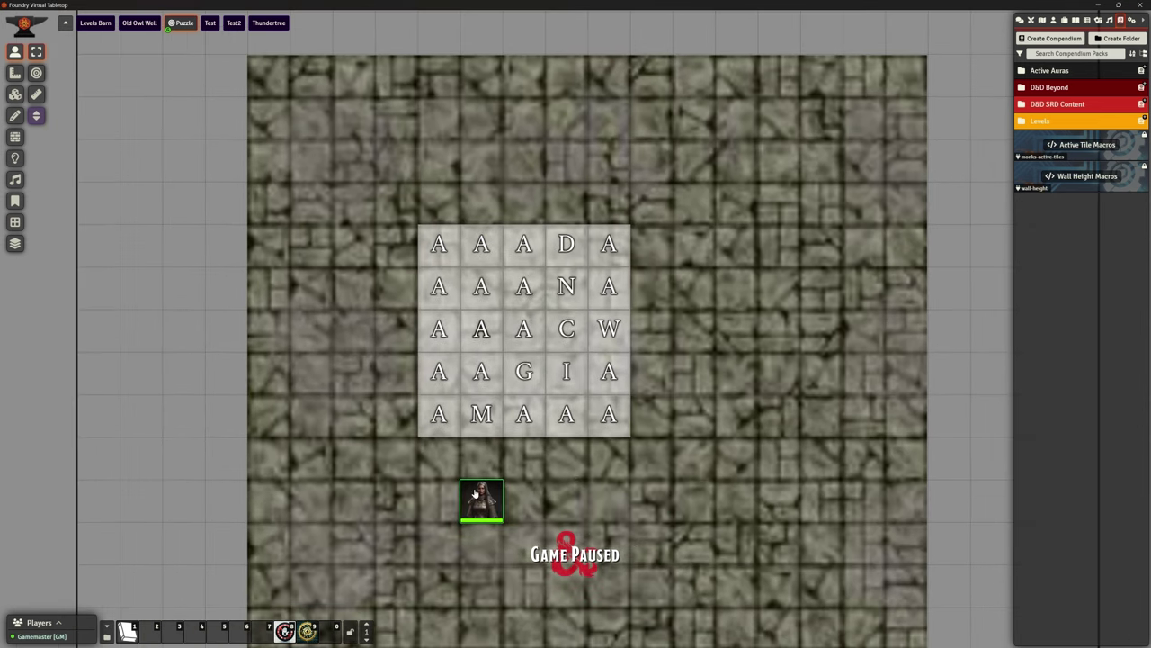
pyautogui.press('Up')
pyautogui.press('Up')
pyautogui.press('Up')
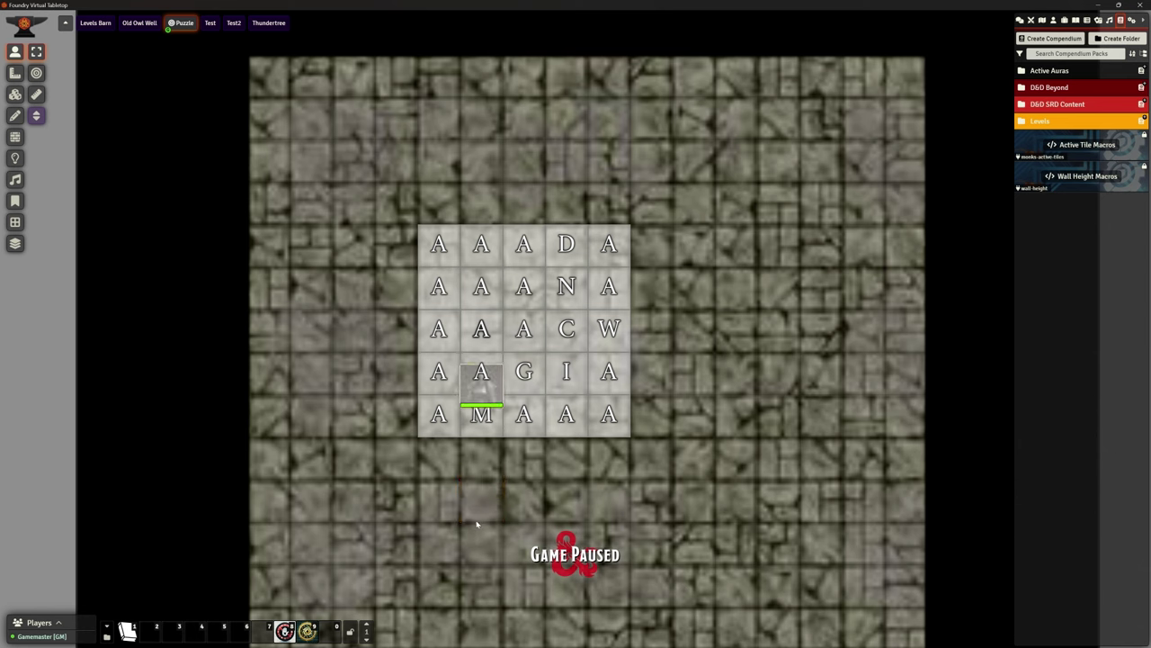
pyautogui.press('Right')
pyautogui.press('Right')
pyautogui.press('Up')
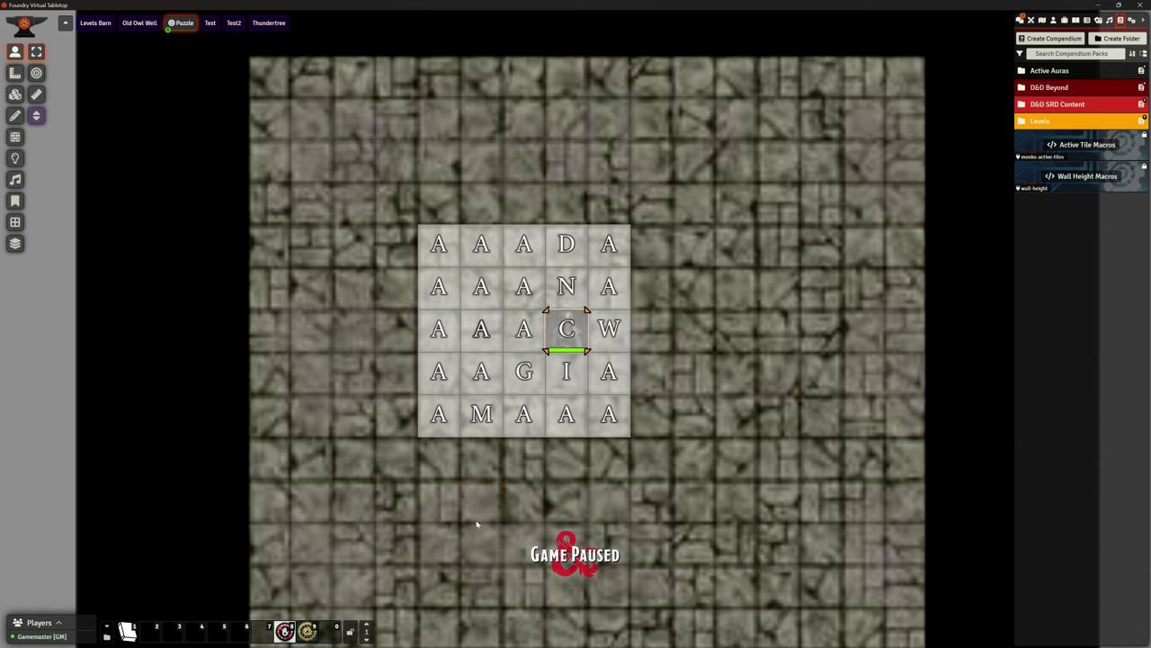
pyautogui.press('Right')
pyautogui.press('Down')
pyautogui.press('Down')
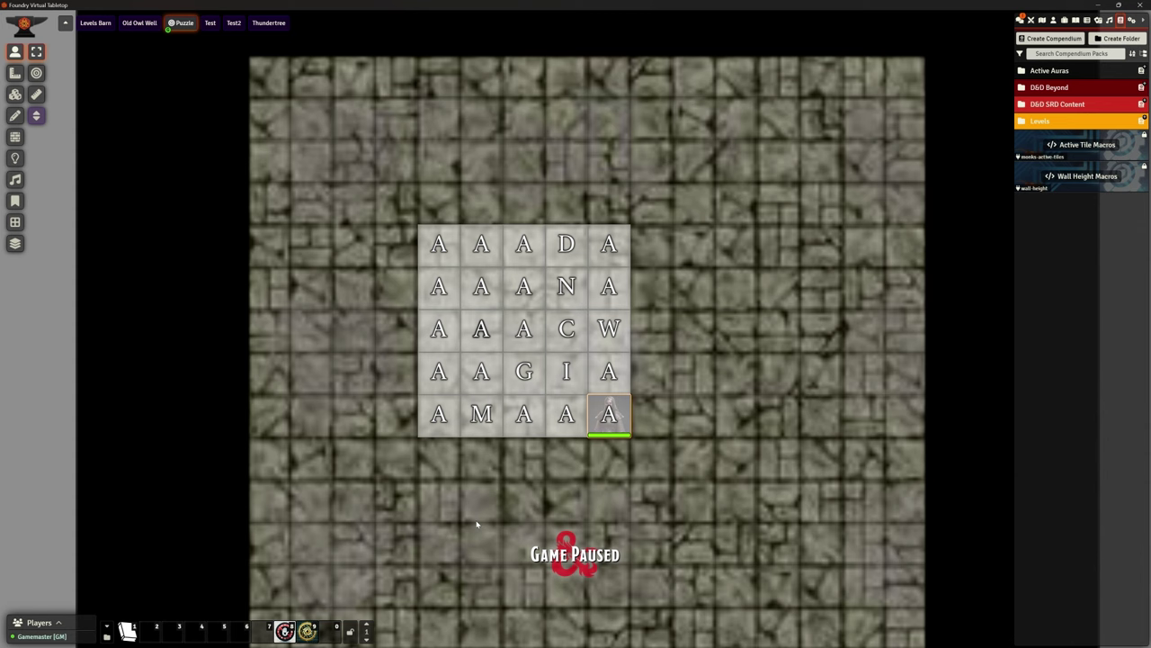
pyautogui.click(1020, 19)
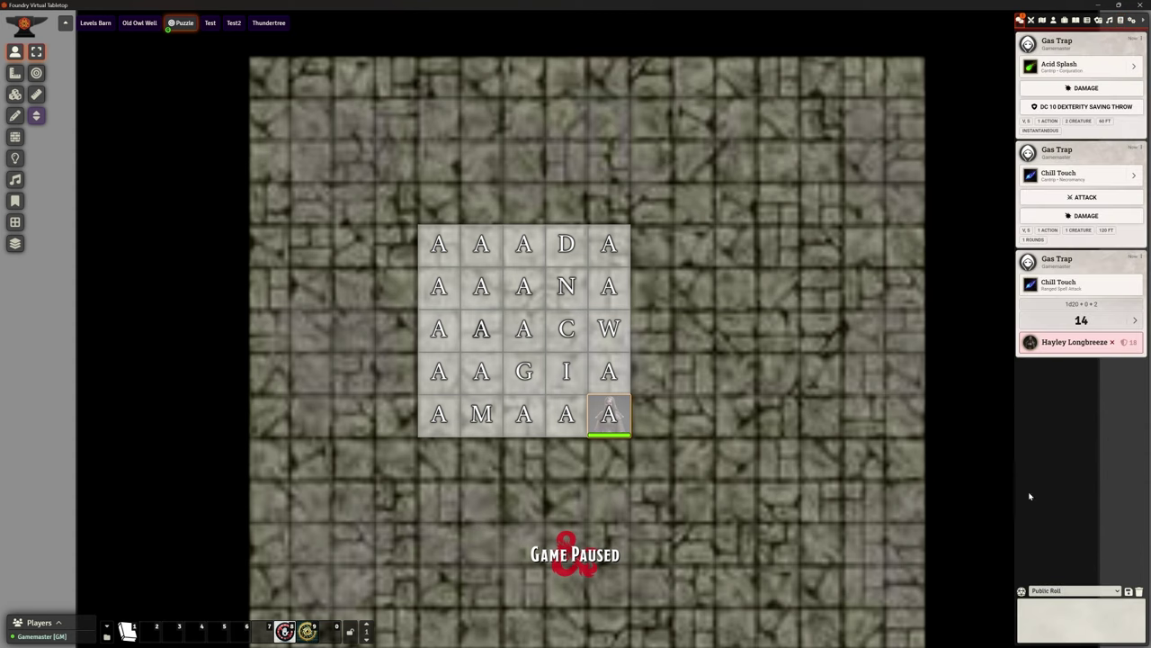
# Move the character token off the letter grid and back to its starting square two cells below the M tile.
pyautogui.press('Down')
pyautogui.press('Down')
pyautogui.press('Left')
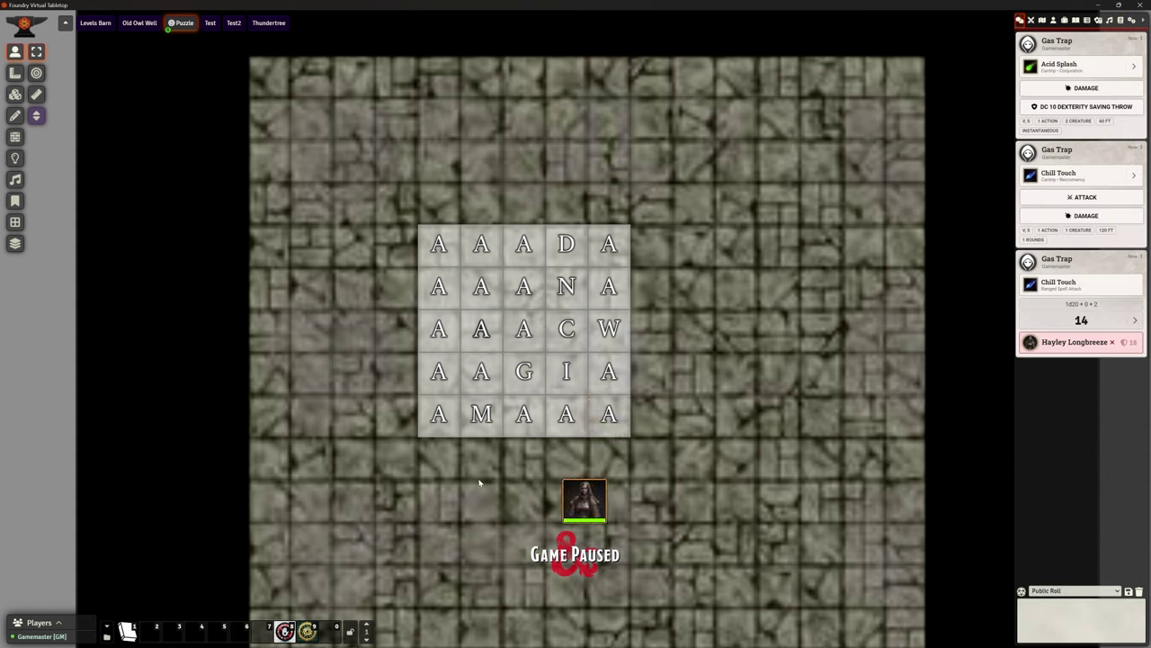
pyautogui.press('Left')
pyautogui.press('Left')
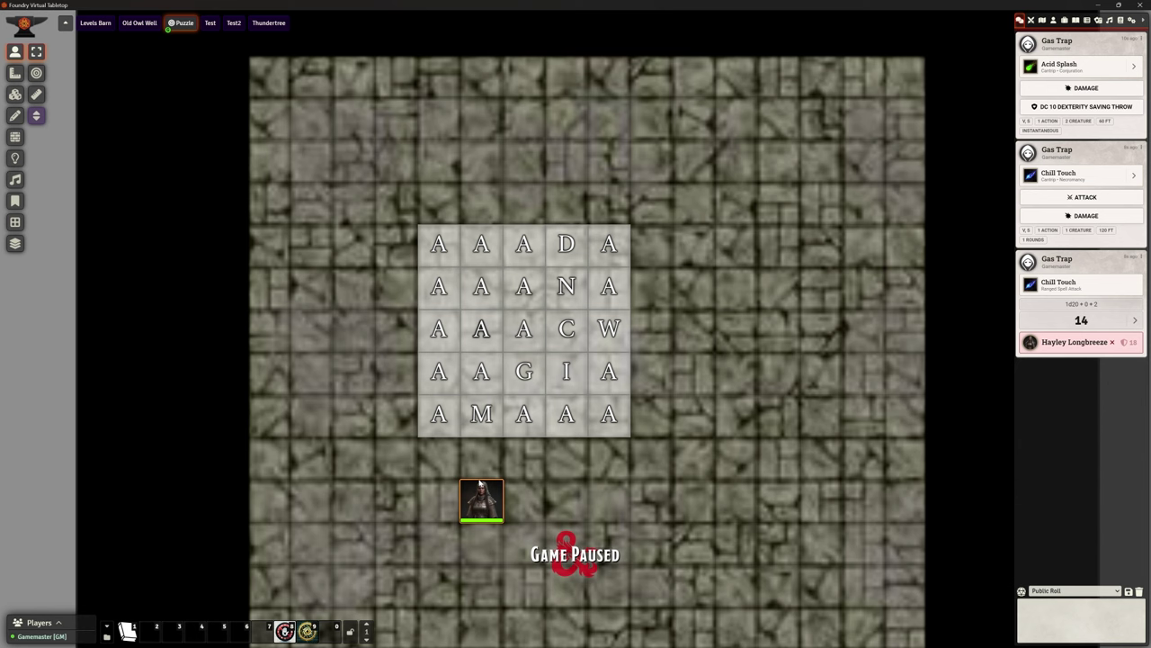
# Step the character token onto the M tile and its neighbouring tiles, returning it to its starting square below the grid.
pyautogui.press('Up')
pyautogui.press('Up')
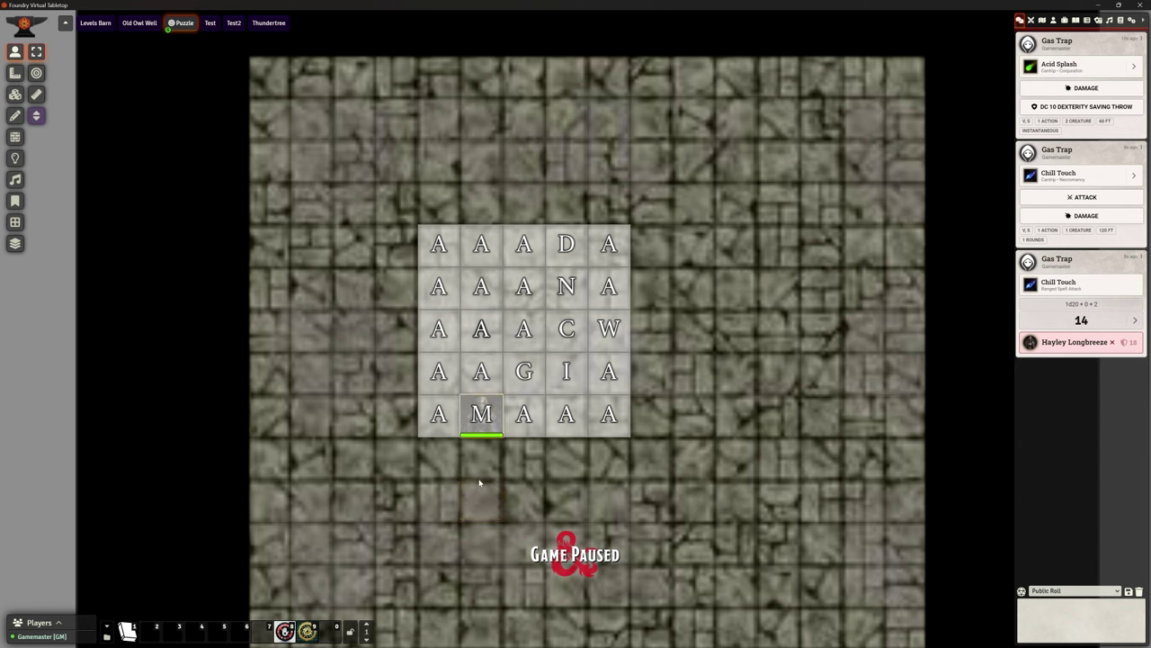
pyautogui.press('Up')
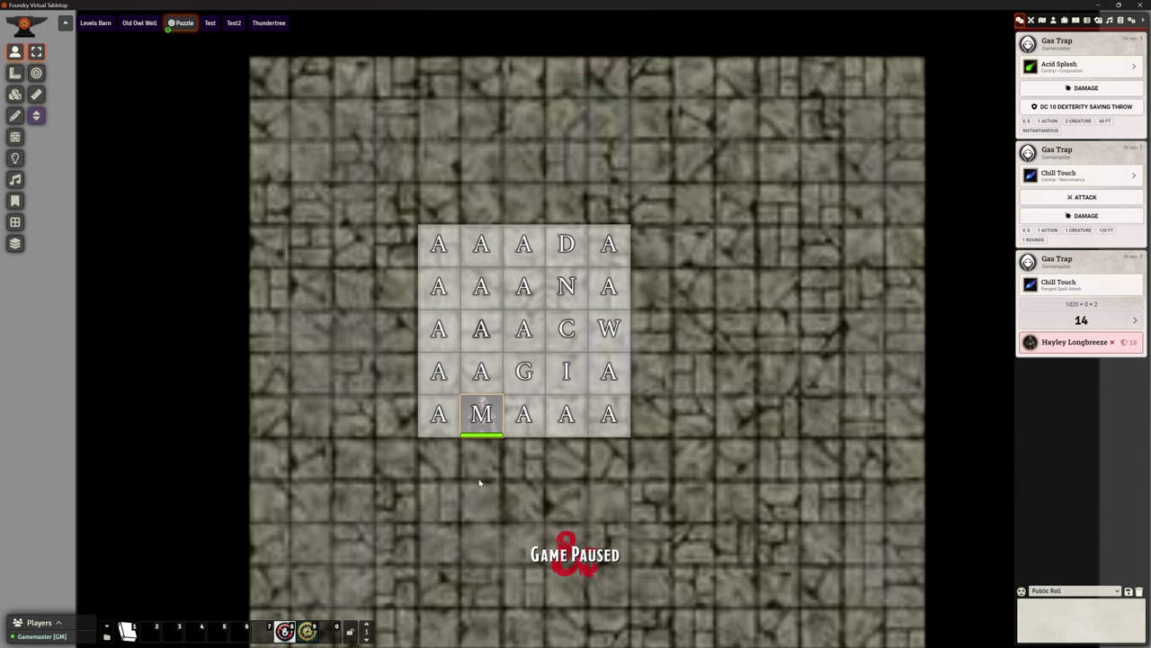
pyautogui.press('Down')
pyautogui.press('Down')
pyautogui.press('Up')
pyautogui.press('Up')
pyautogui.press('Right')
pyautogui.press('Left')
pyautogui.press('Down')
pyautogui.press('Down')
pyautogui.press('Down')
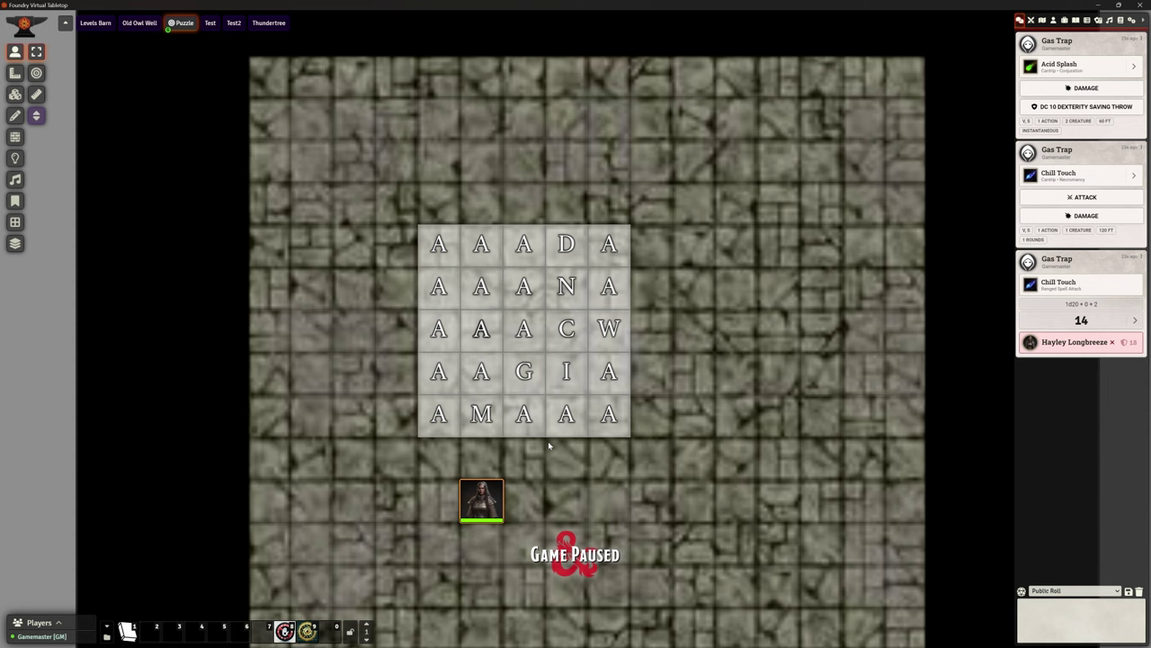
# Delete the letter A drawing and the stone tile beneath it from the upper-left cell of the letter grid.
pyautogui.click(14, 115)
pyautogui.click(438, 244)
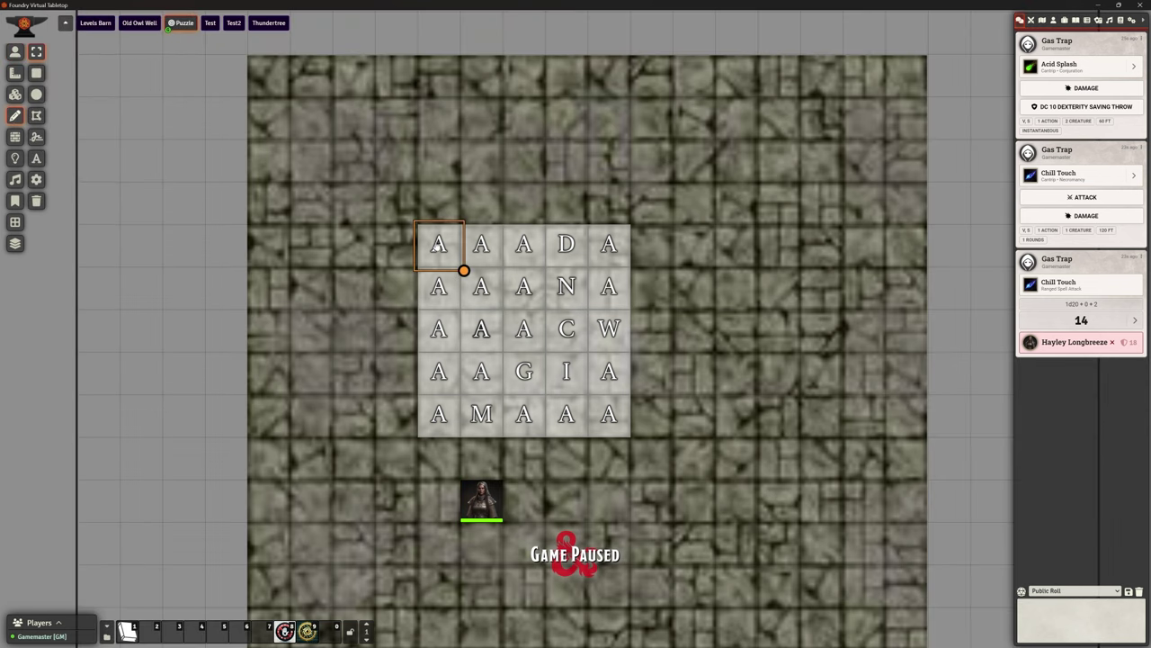
pyautogui.press('Delete')
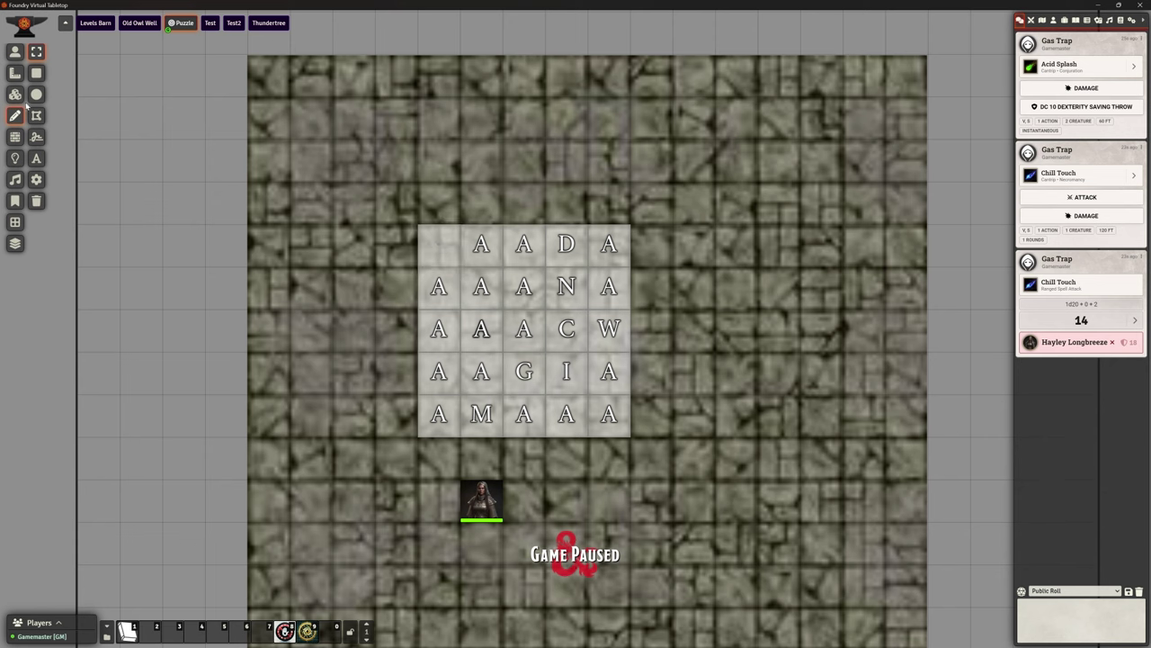
pyautogui.click(14, 93)
pyautogui.click(438, 248)
pyautogui.press('Delete')
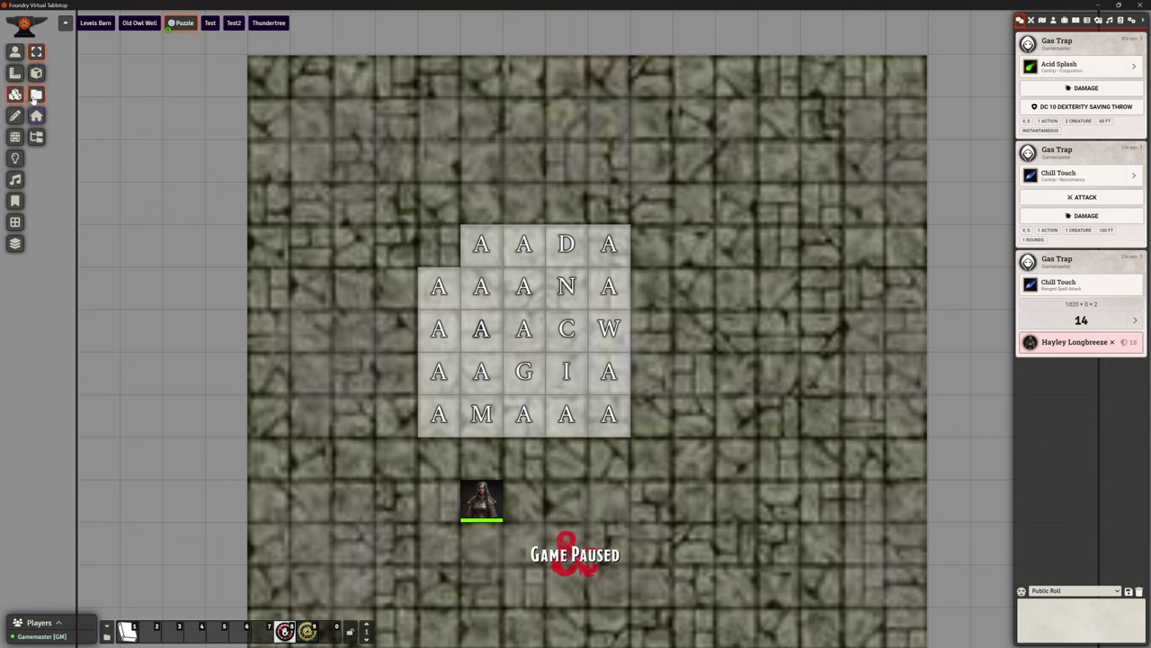
# Browse the letter tile images stored in DM Folder of Stuff/Tiles and look at the option for uploading files.
pyautogui.click(35, 95)
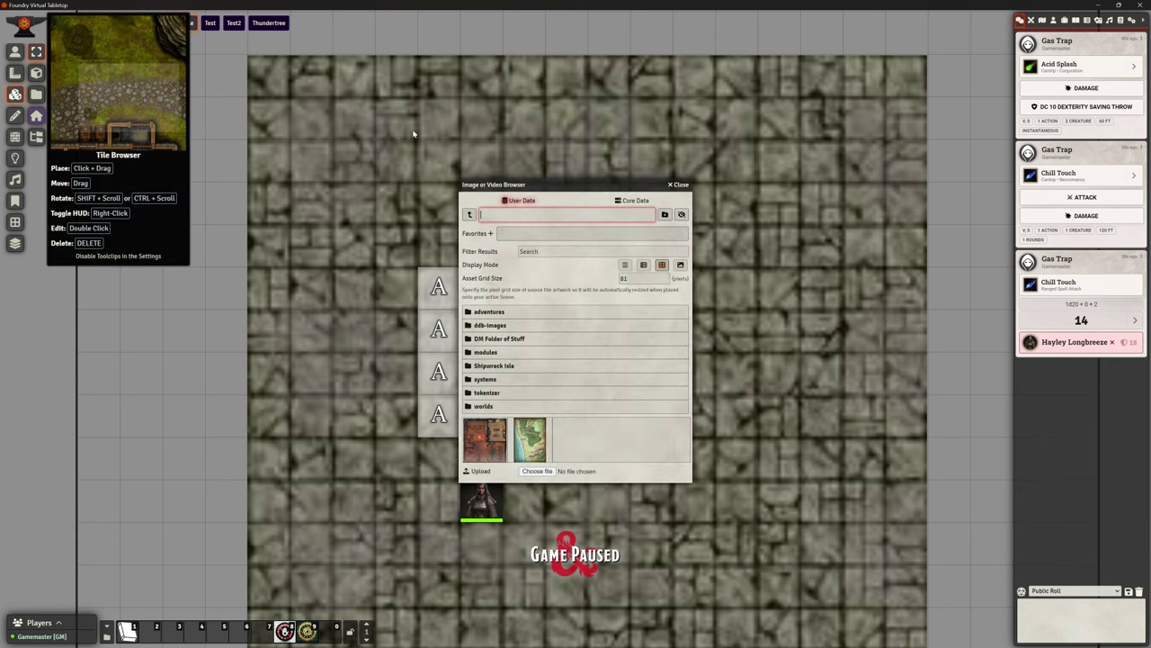
pyautogui.moveTo(568, 188); pyautogui.dragTo(777, 114)
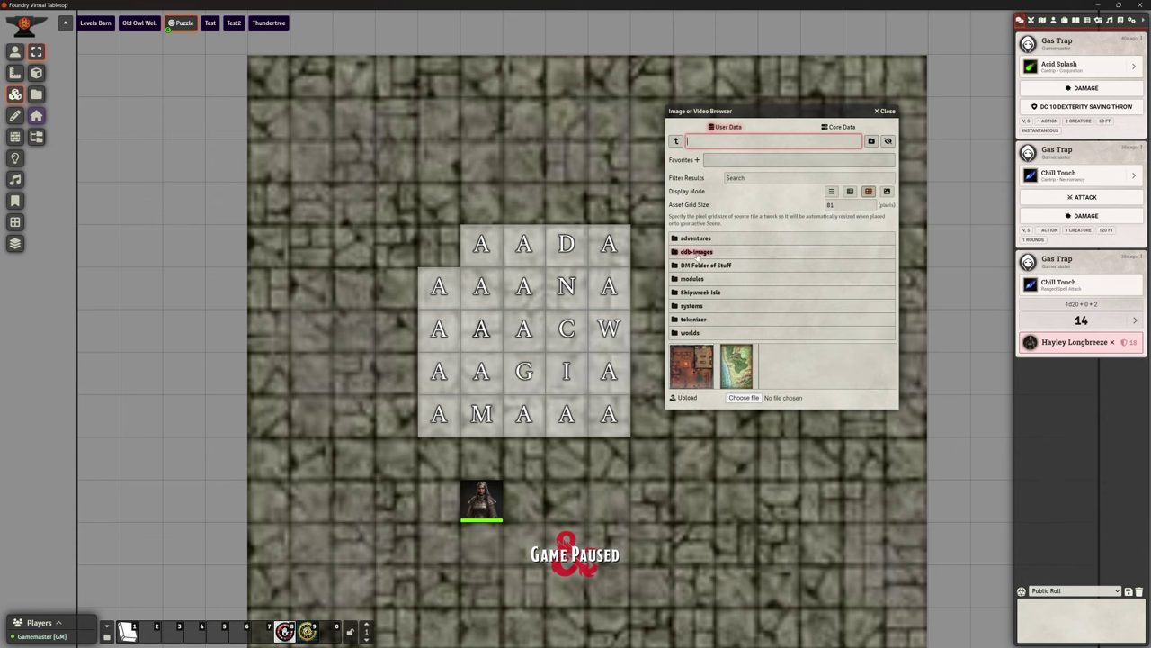
pyautogui.click(701, 266)
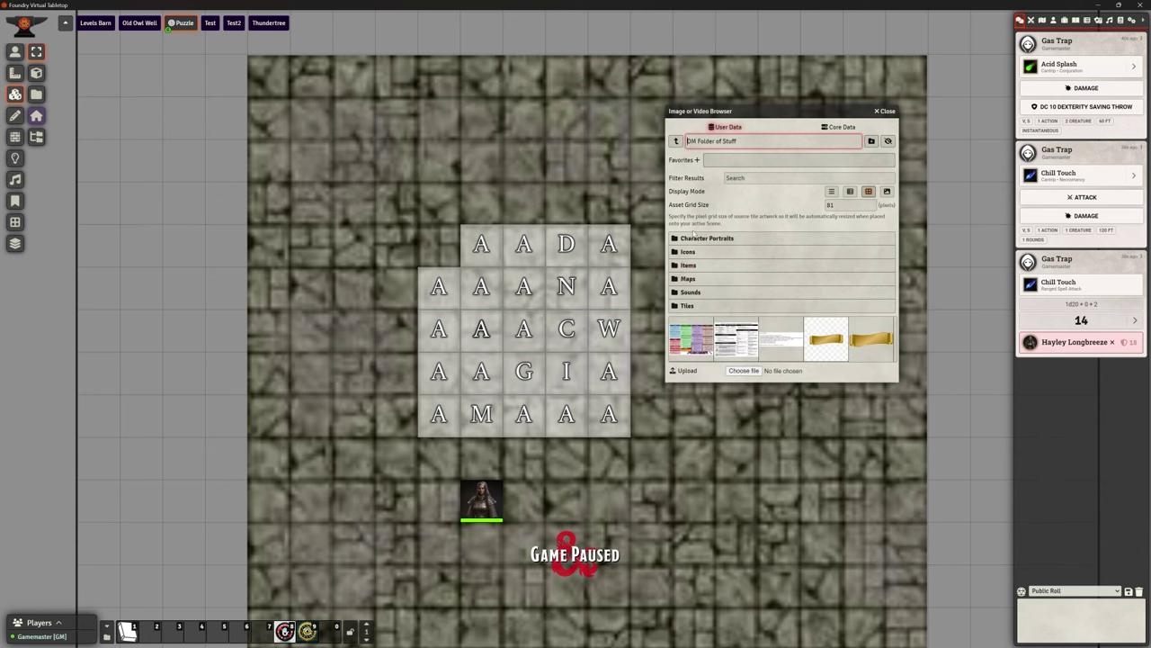
pyautogui.click(691, 306)
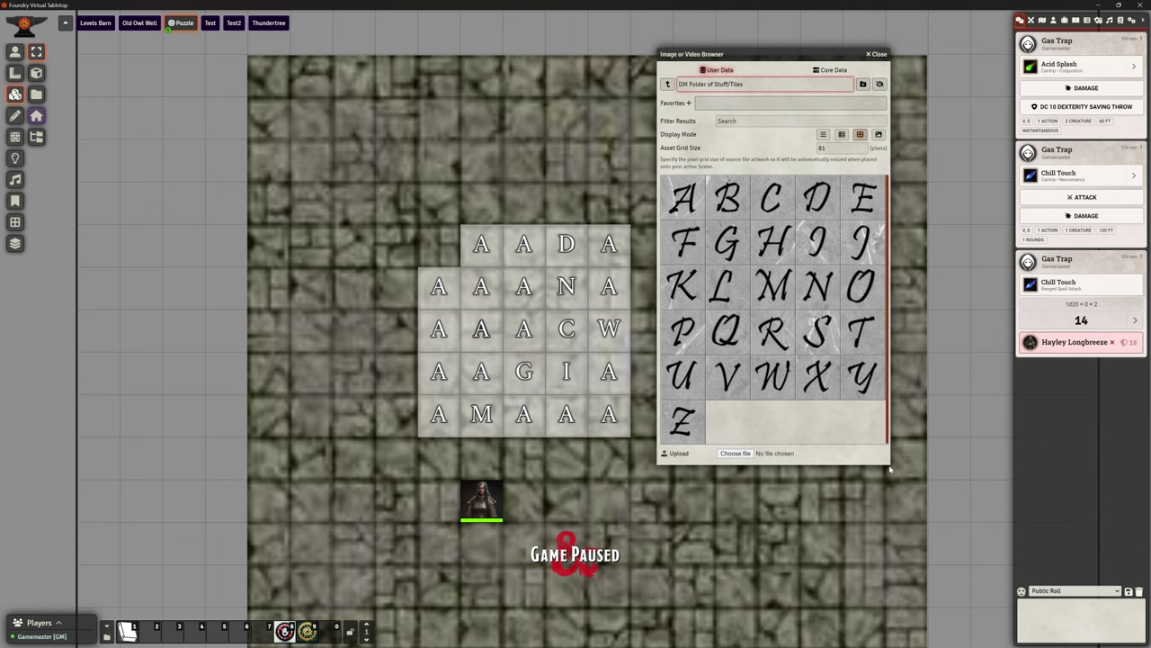
pyautogui.click(735, 454)
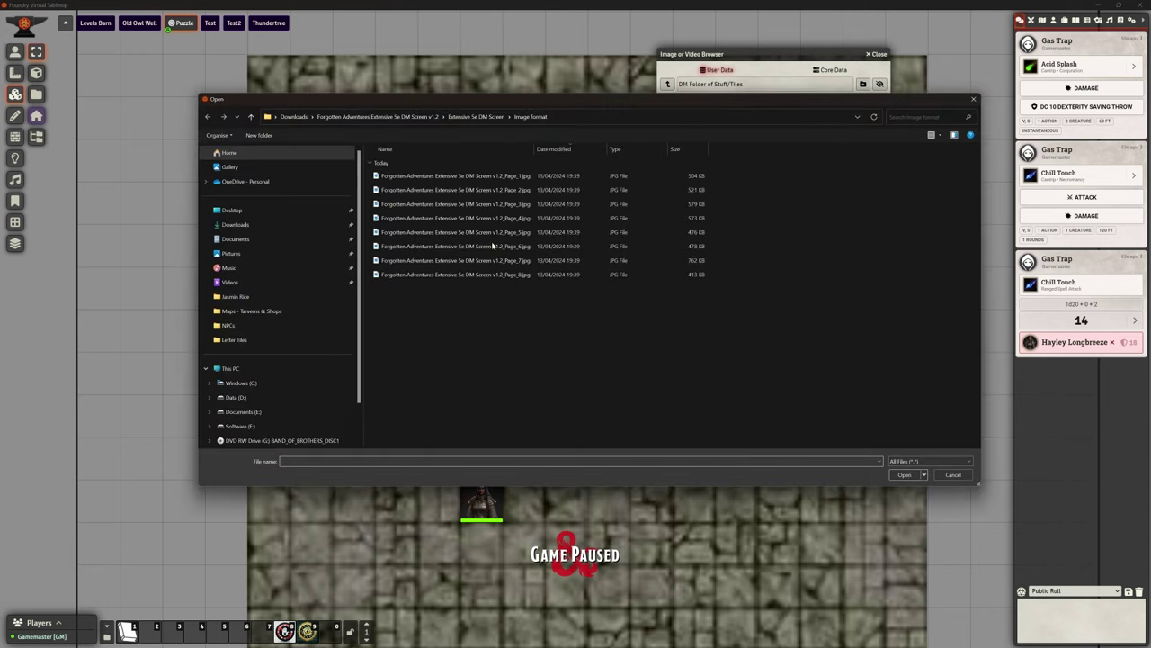
pyautogui.click(953, 475)
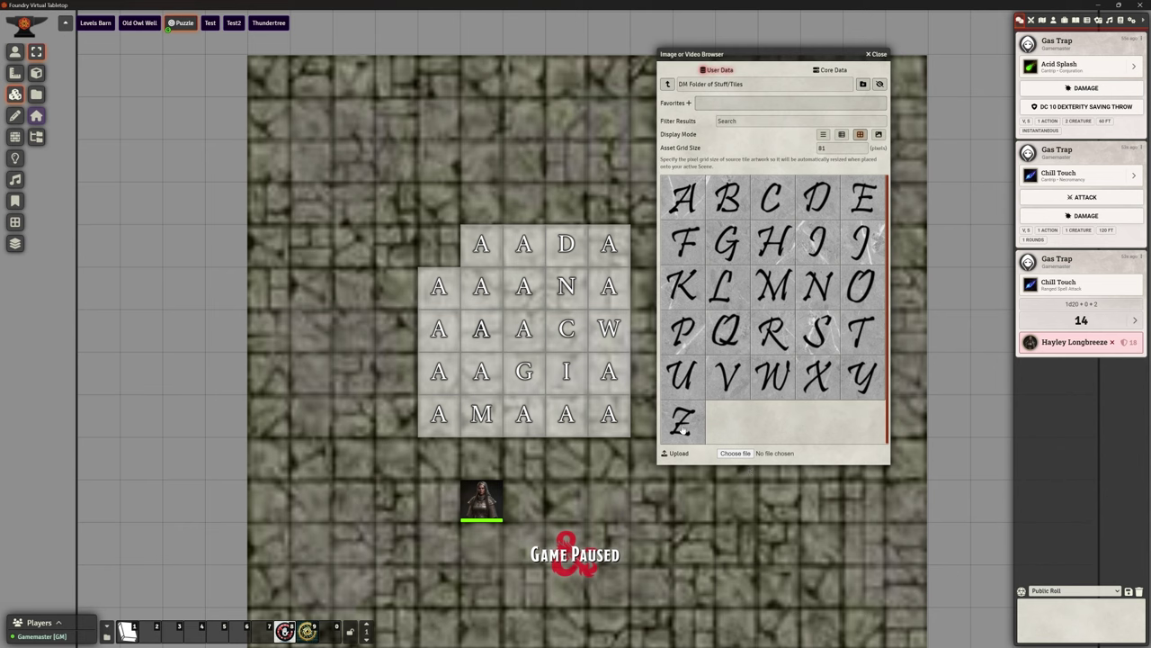
# Place the A tile image on the map, scaled to 81 × 81 pixels, in the empty upper-left cell of the letter grid.
pyautogui.moveTo(691, 200); pyautogui.dragTo(406, 213)
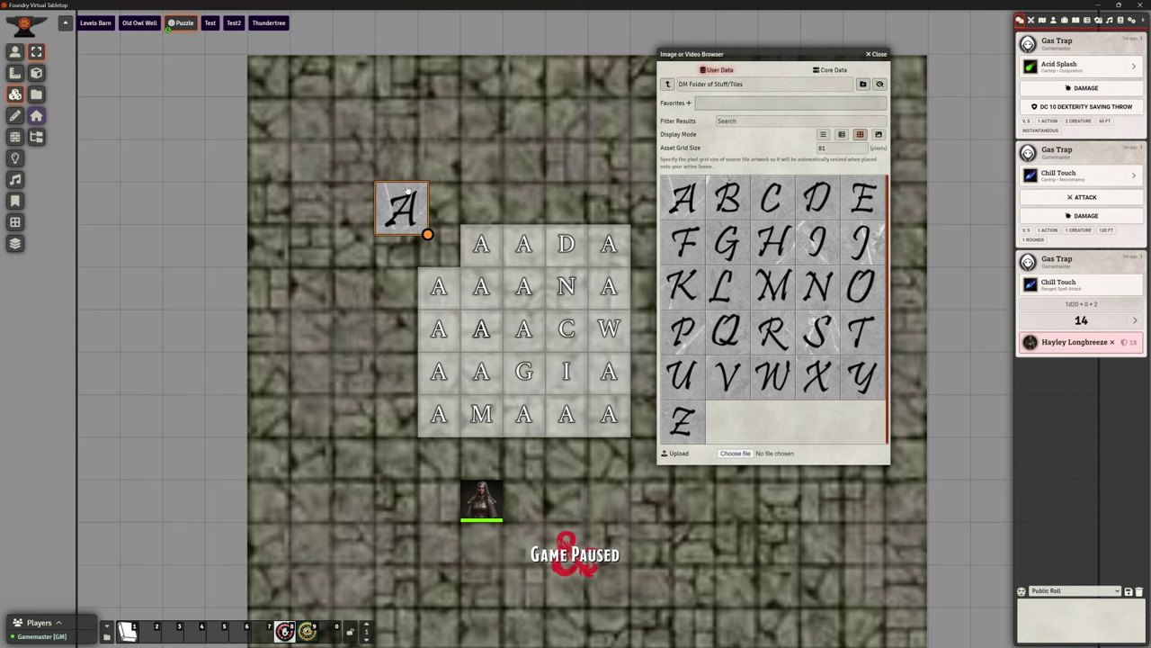
pyautogui.rightClick(406, 207)
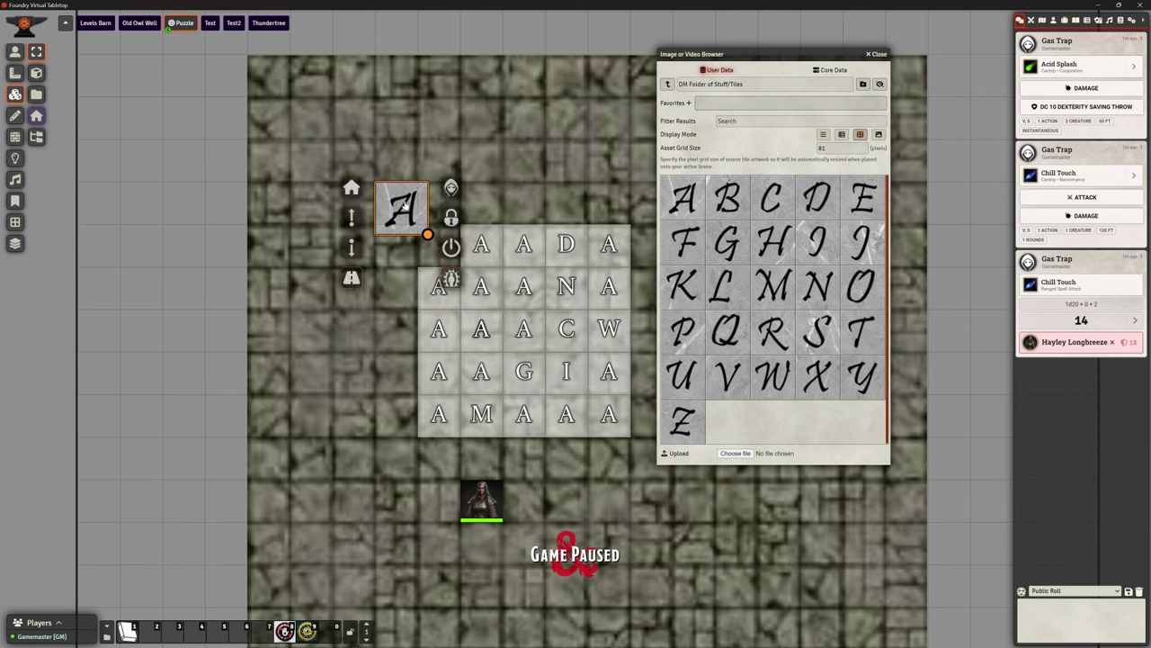
pyautogui.doubleClick(396, 216)
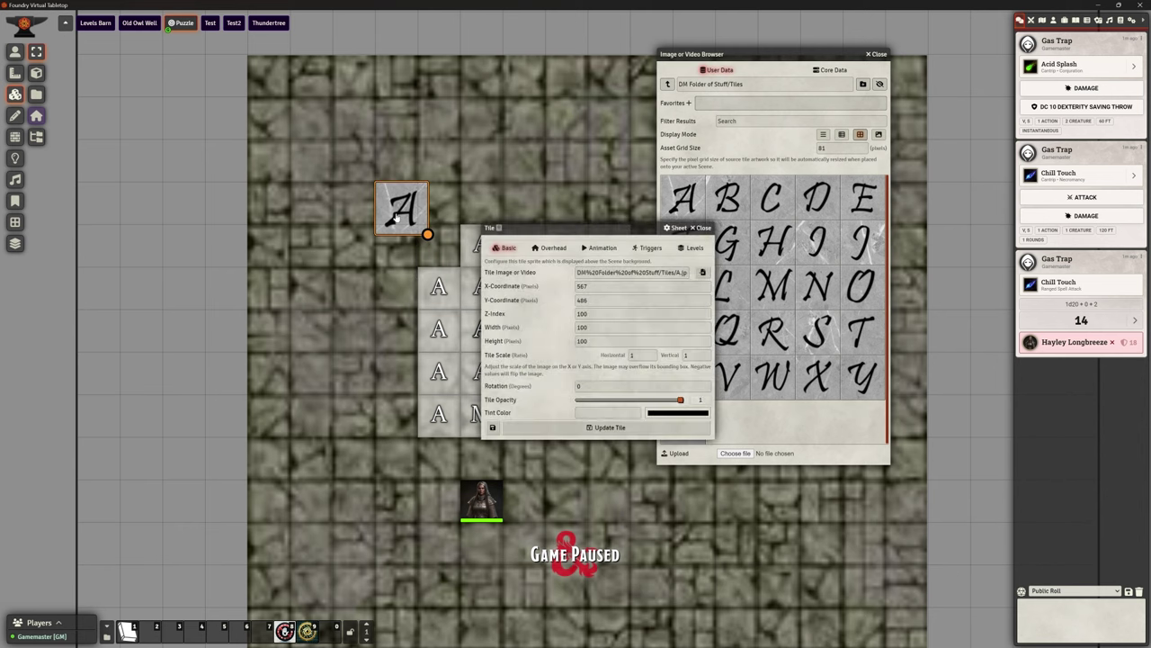
pyautogui.click(619, 428)
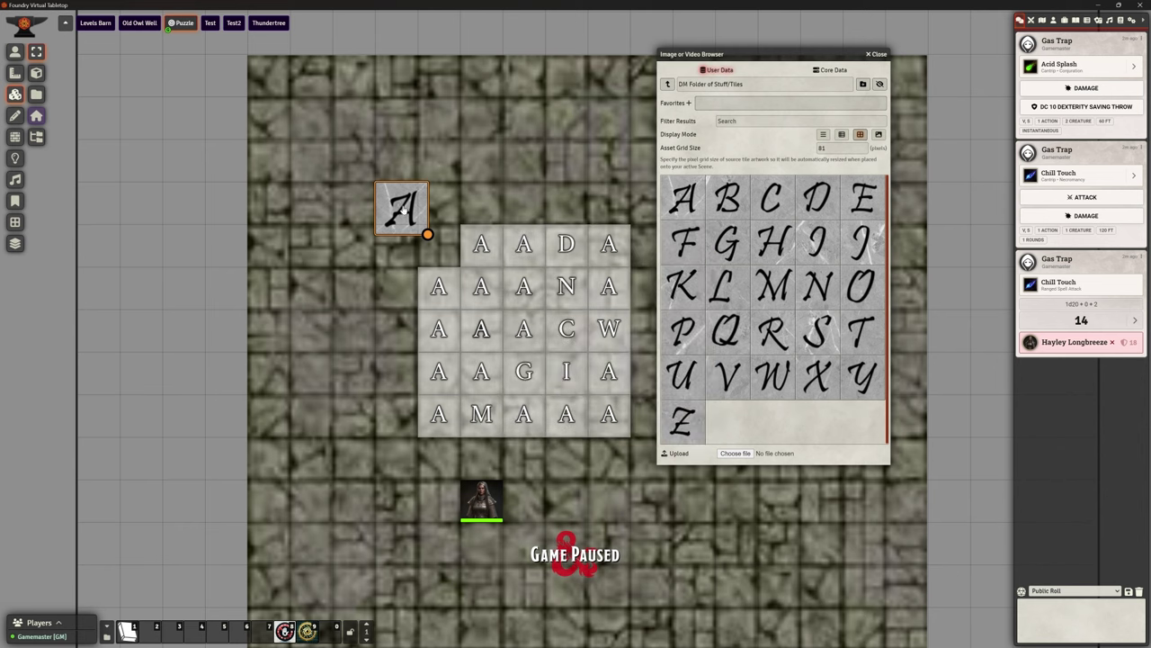
pyautogui.moveTo(428, 234)
pyautogui.mouseDown()
pyautogui.moveTo(417, 224)
pyautogui.moveTo(439, 247)
pyautogui.mouseUp()
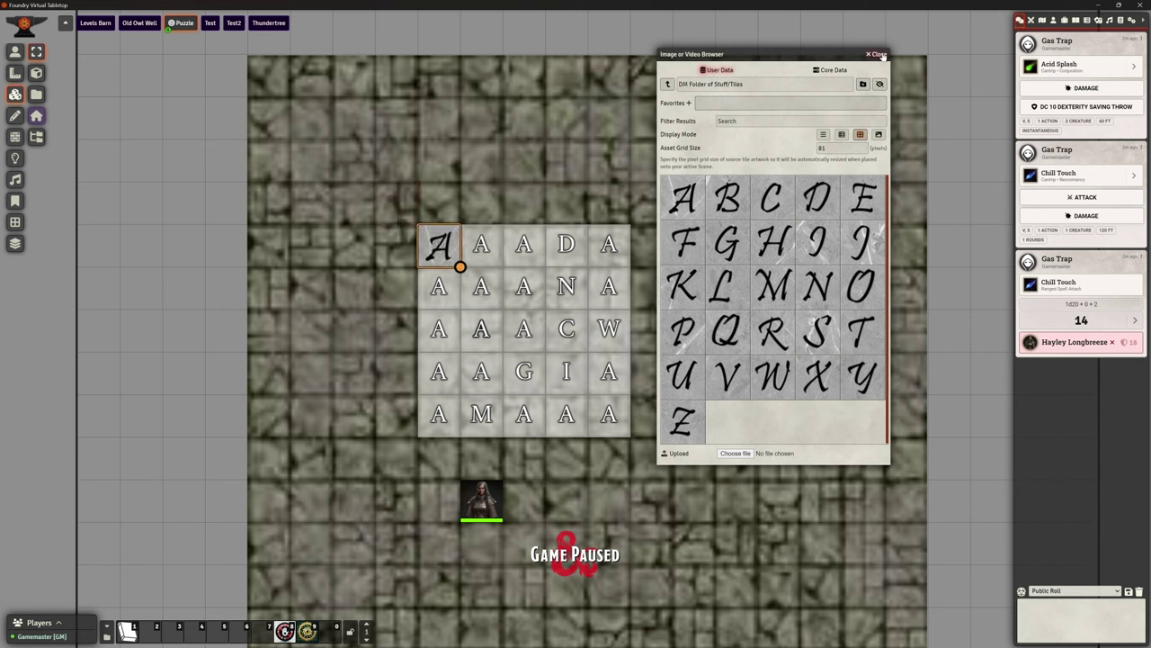
pyautogui.press('Escape')
# Start a new Attack trigger action for the new A tile.
pyautogui.rightClick(439, 246)
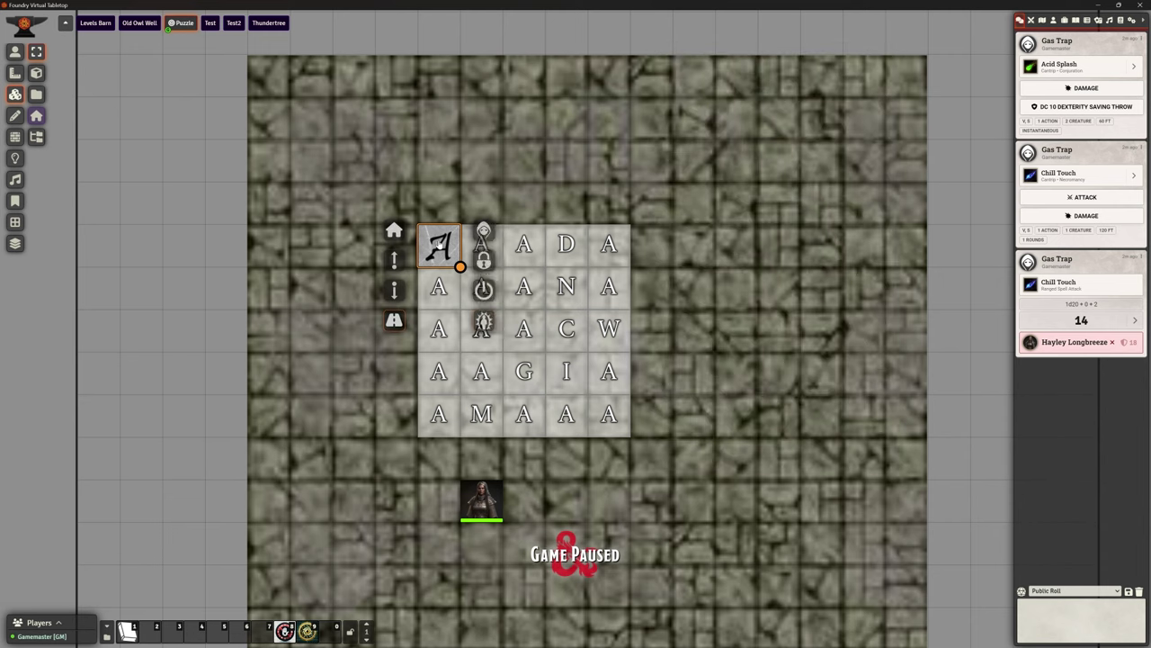
pyautogui.doubleClick(439, 246)
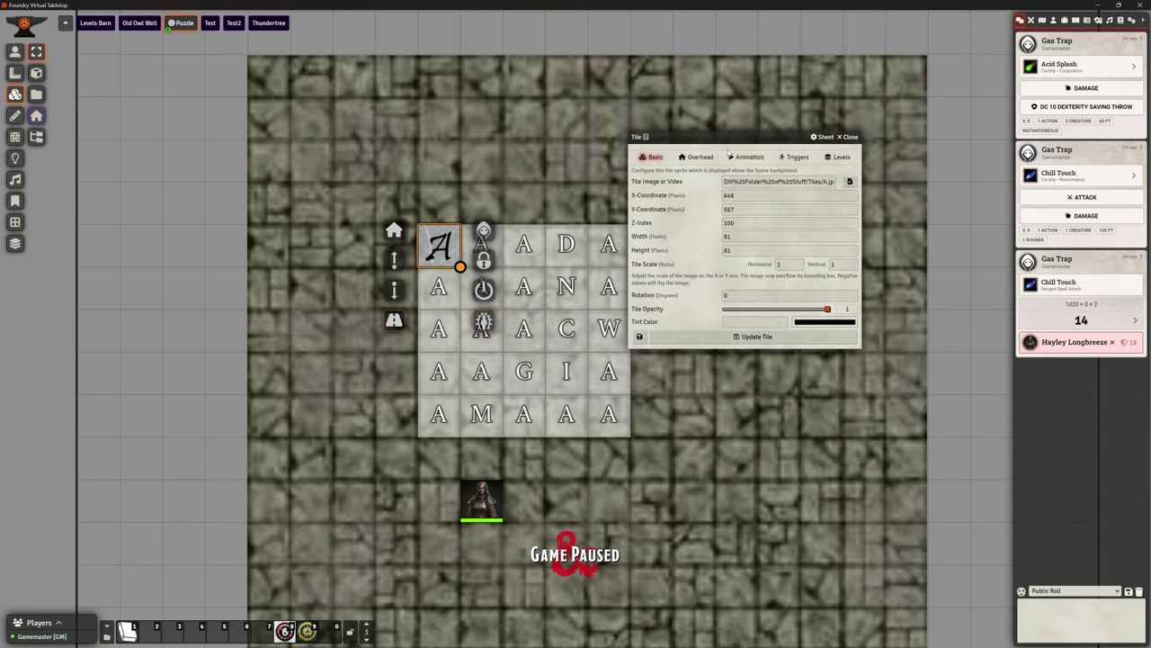
pyautogui.click(782, 159)
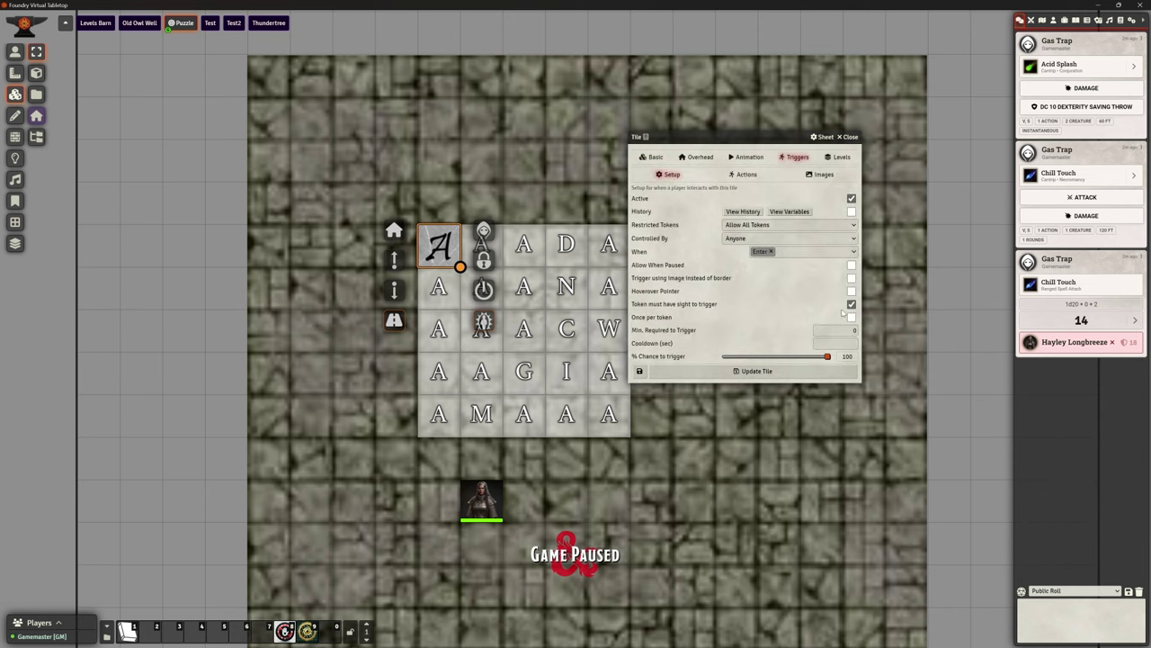
pyautogui.click(749, 177)
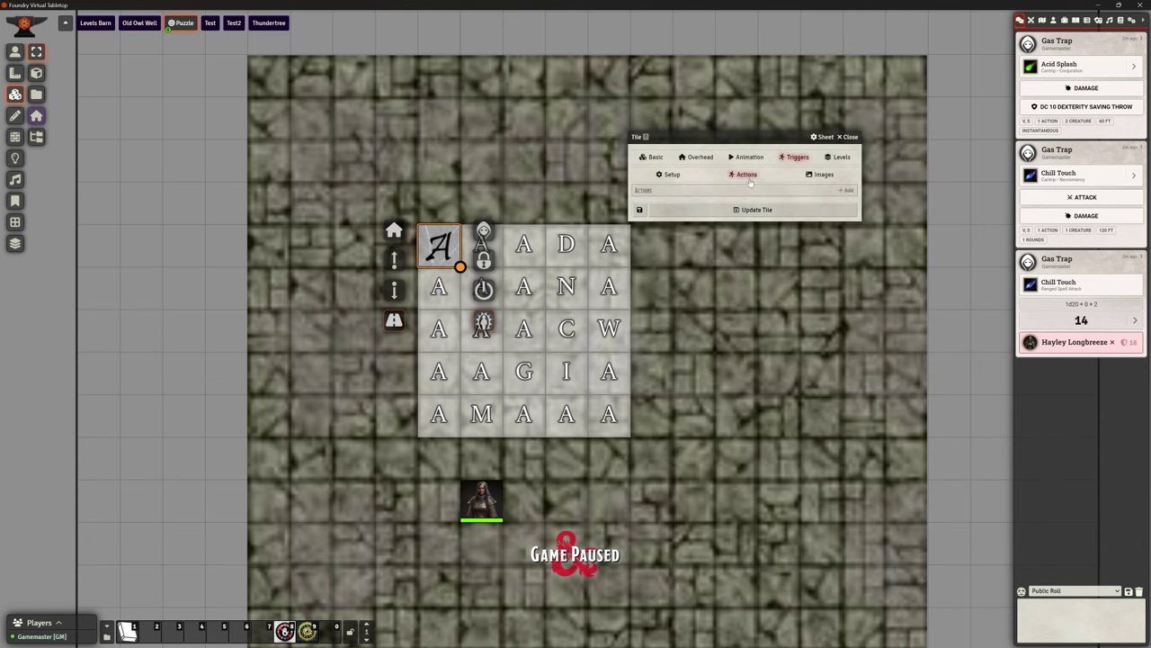
pyautogui.click(846, 191)
pyautogui.click(587, 329)
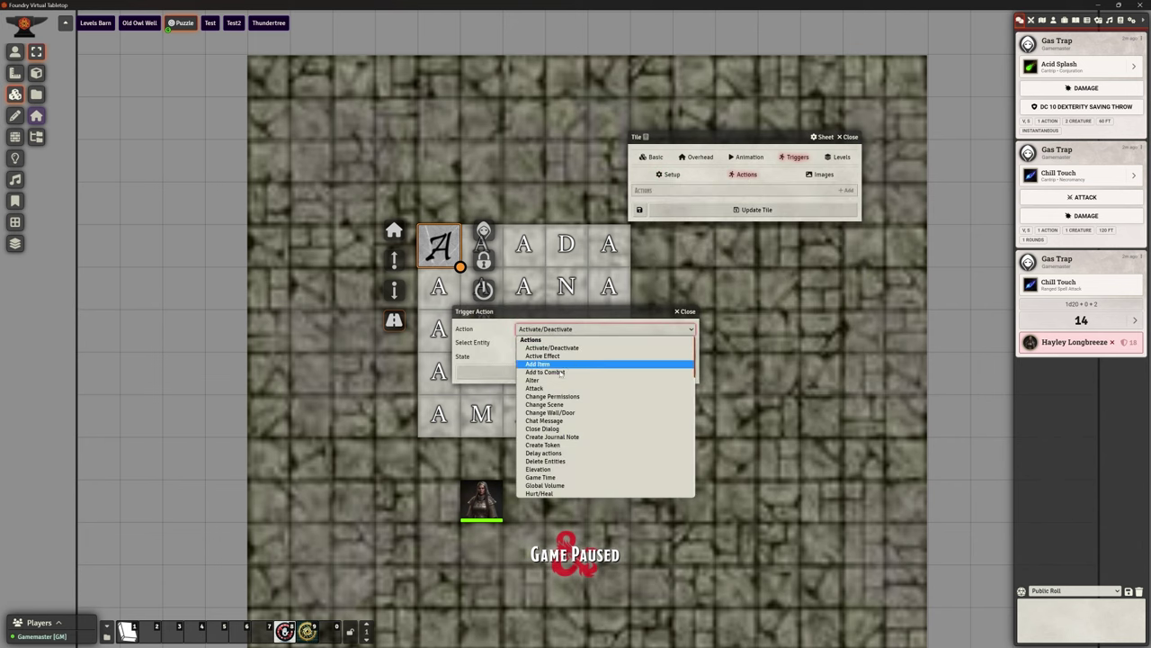
pyautogui.click(540, 388)
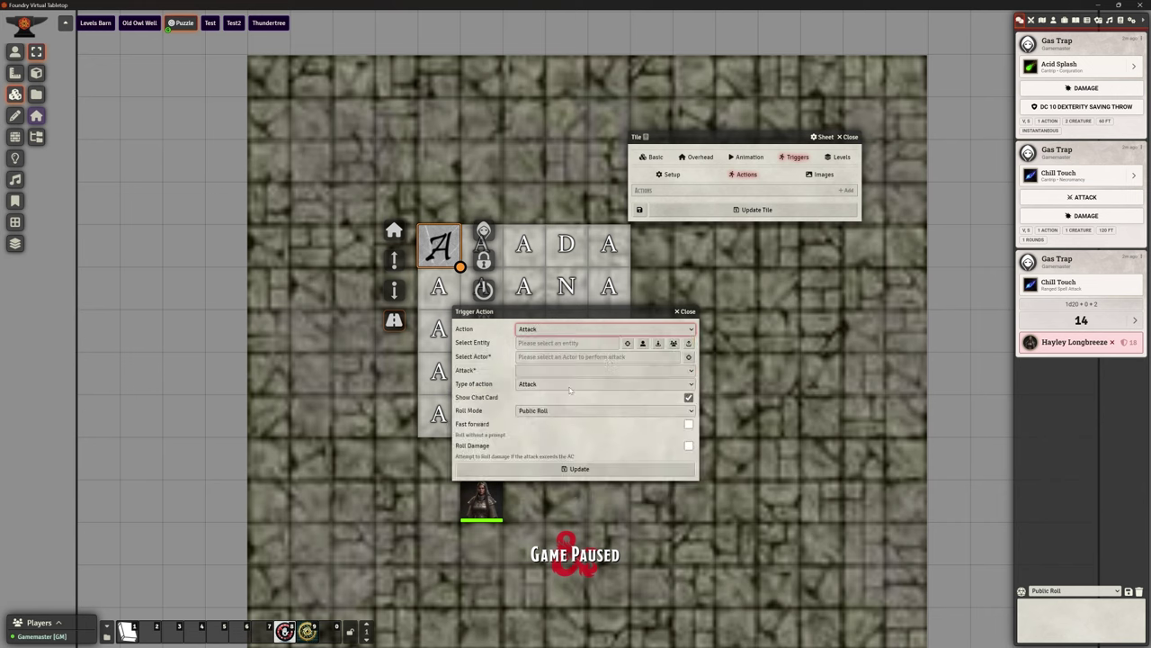
# Set the A tile's attack action to target the triggering token, with the Gas Trap actor performing the attack.
pyautogui.click(643, 343)
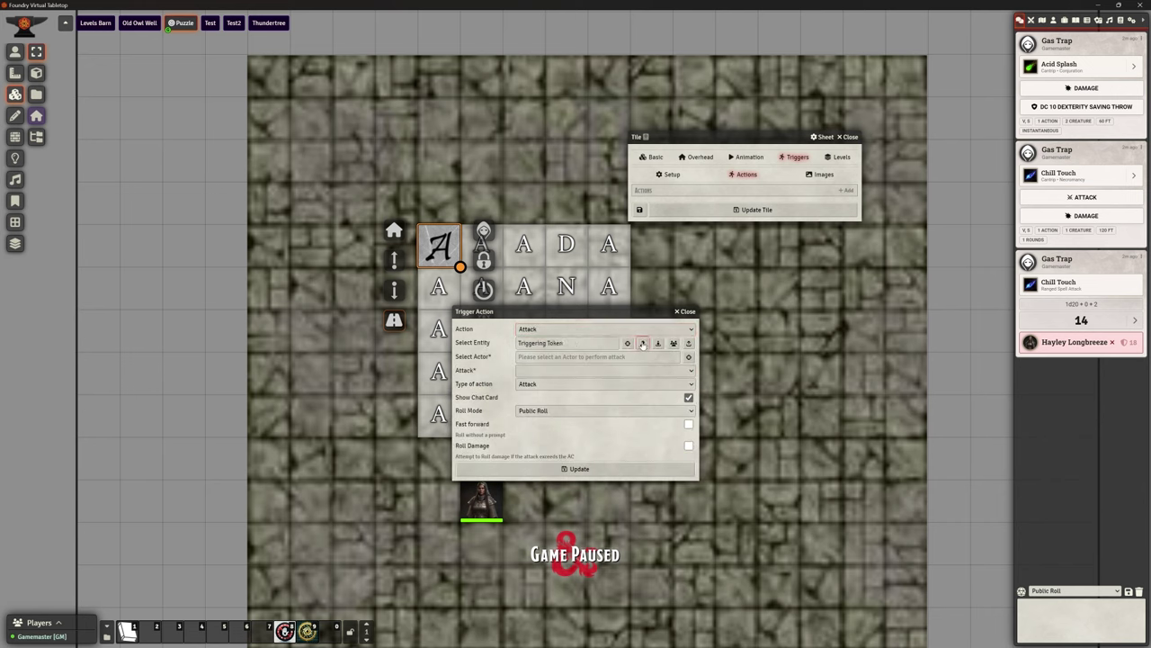
pyautogui.click(688, 357)
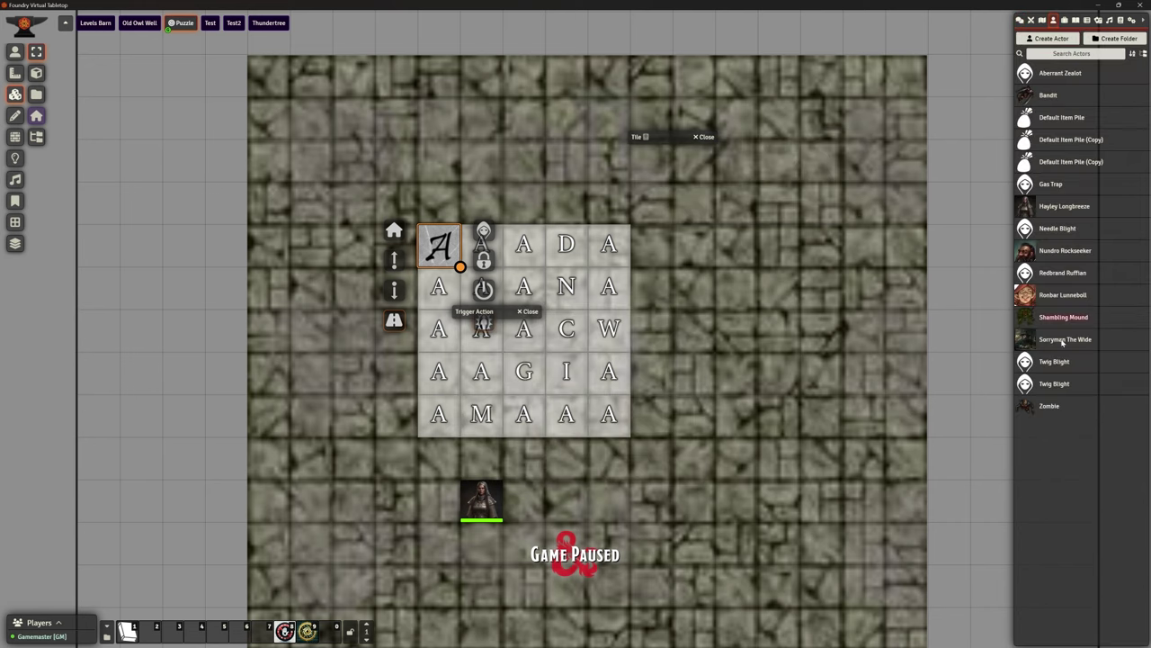
pyautogui.click(1051, 184)
pyautogui.moveTo(555, 312); pyautogui.dragTo(750, 271)
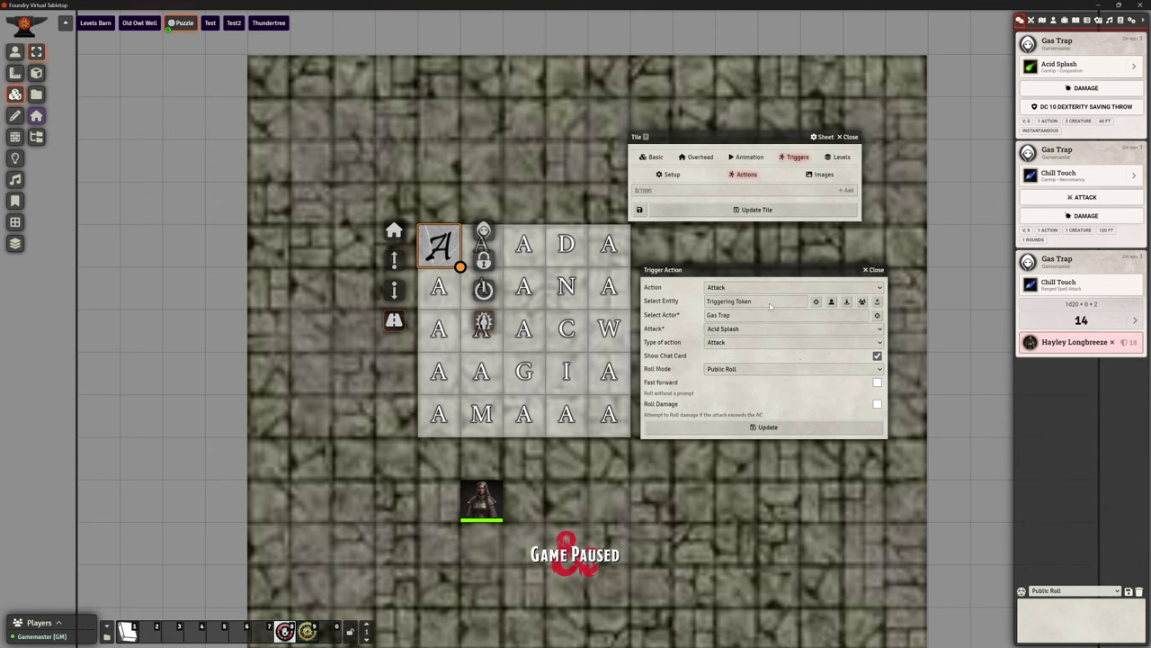
# Choose Acid Splash as the attack with fast forward enabled, and save both the action and the A tile.
pyautogui.click(764, 329)
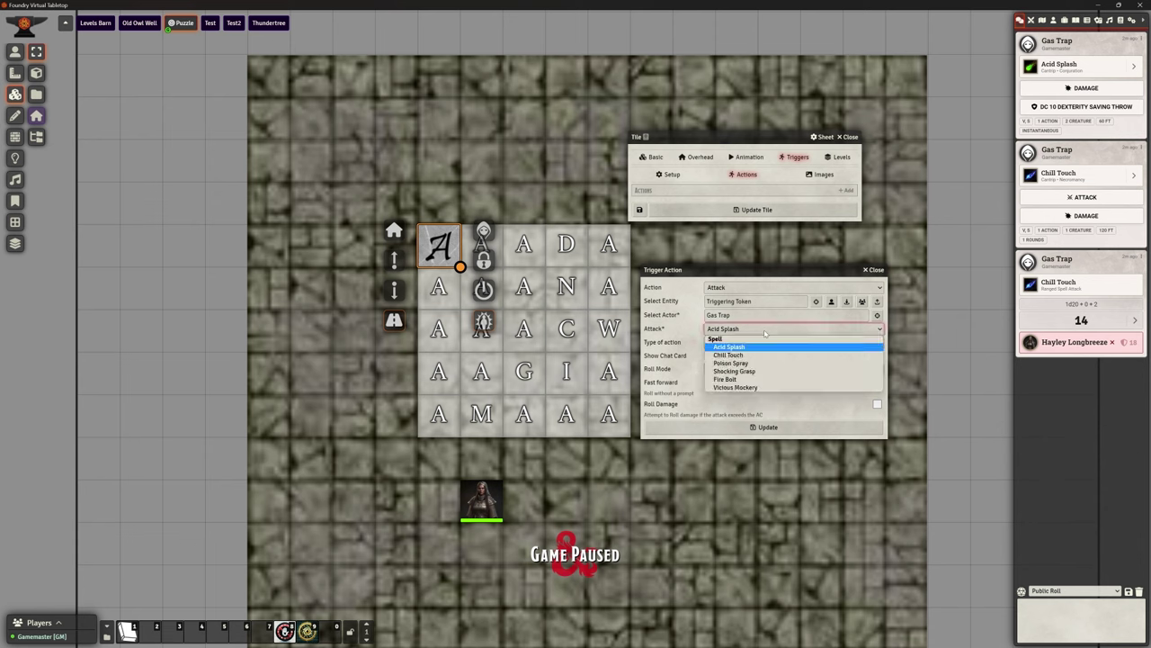
pyautogui.click(765, 347)
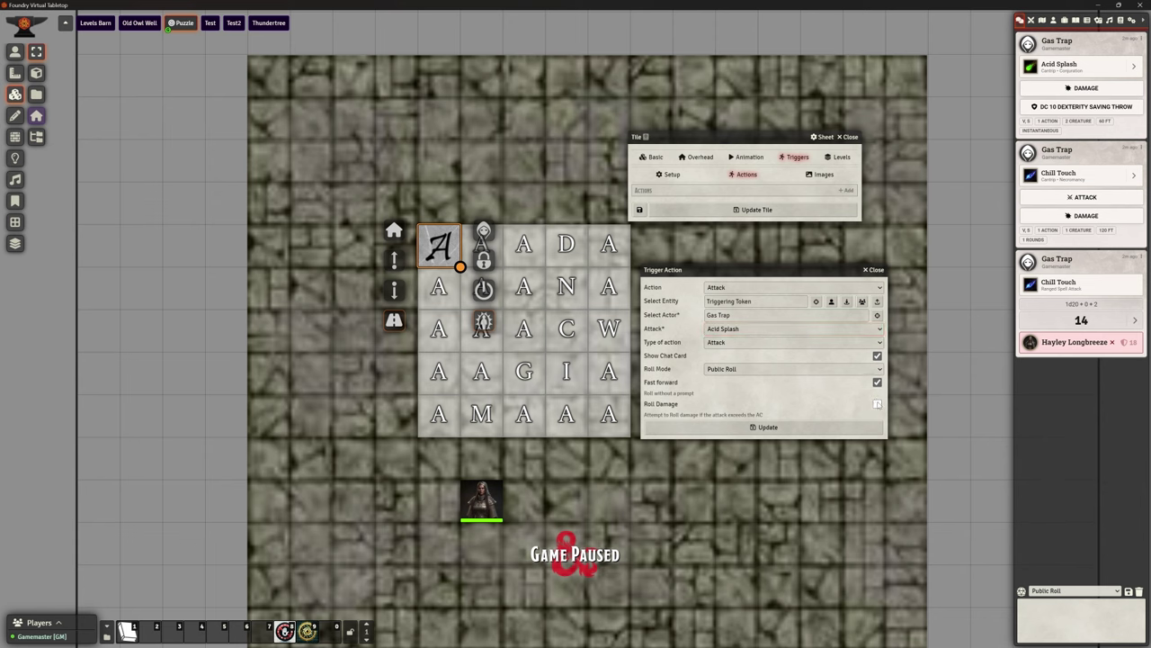
pyautogui.click(773, 428)
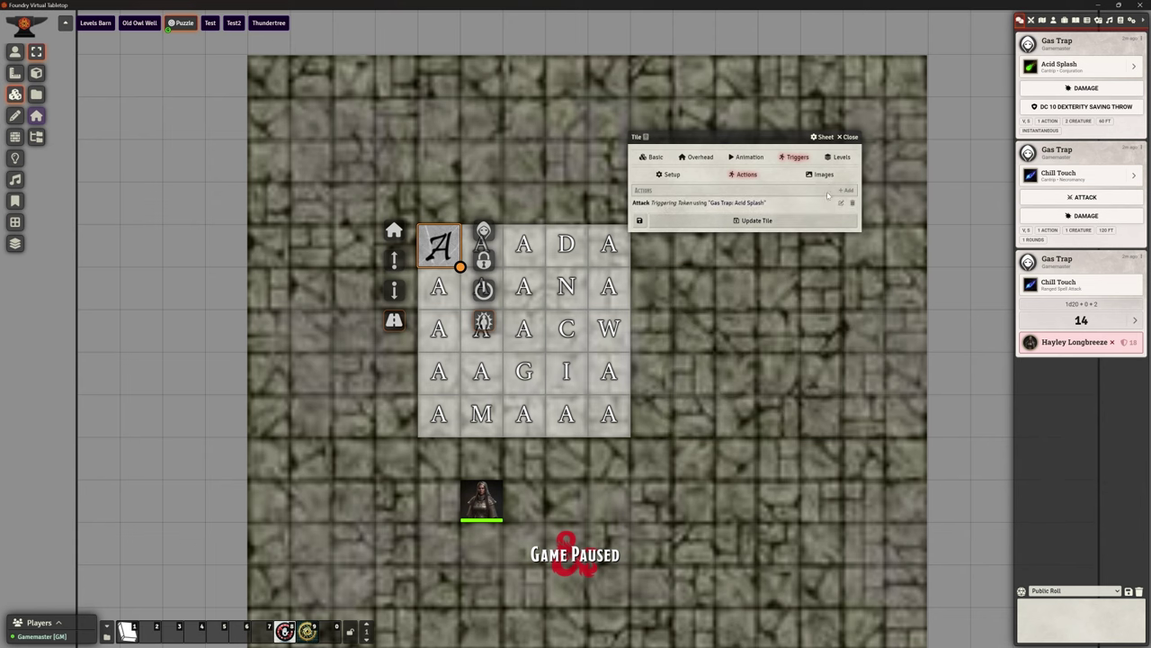
pyautogui.click(752, 221)
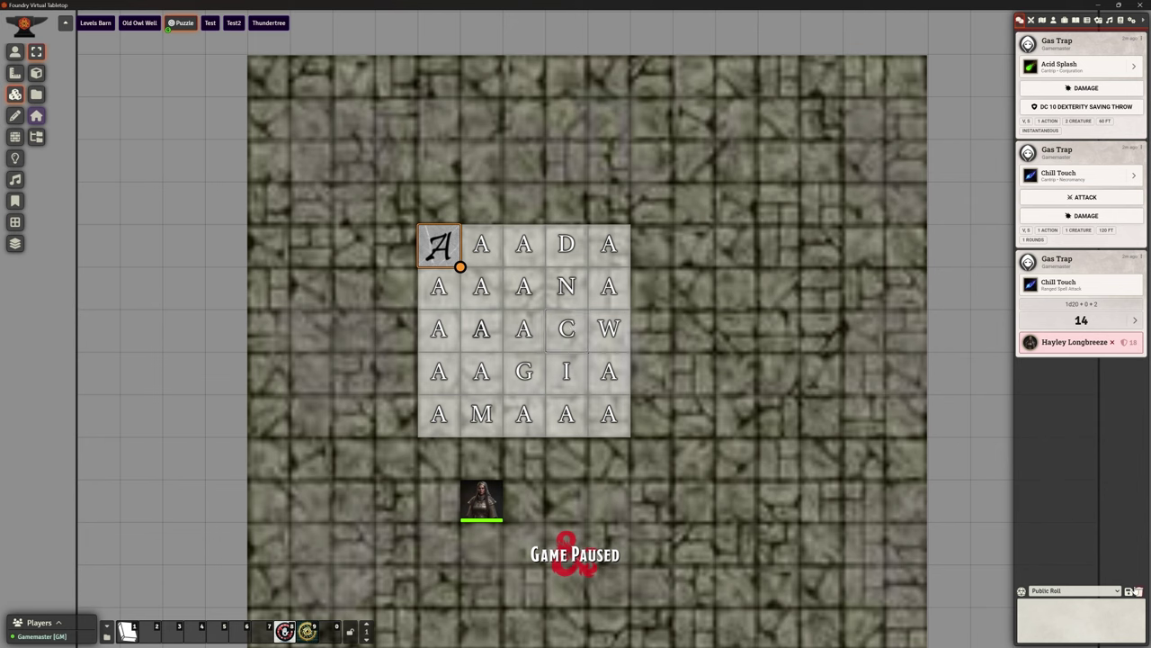
# Clear all messages from the chat log.
pyautogui.click(1138, 591)
pyautogui.click(872, 629)
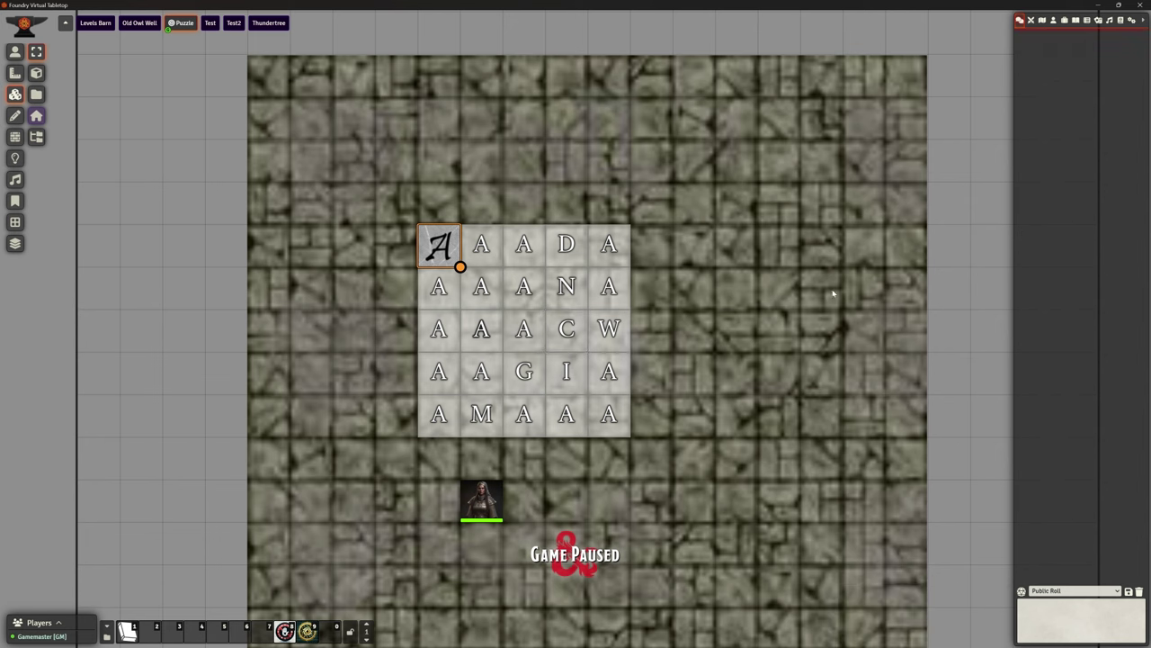
# Enable the Forgotten Adventures Extensive DM Screen module, save the module settings, and dismiss the Levels notice after the reload.
pyautogui.click(1131, 20)
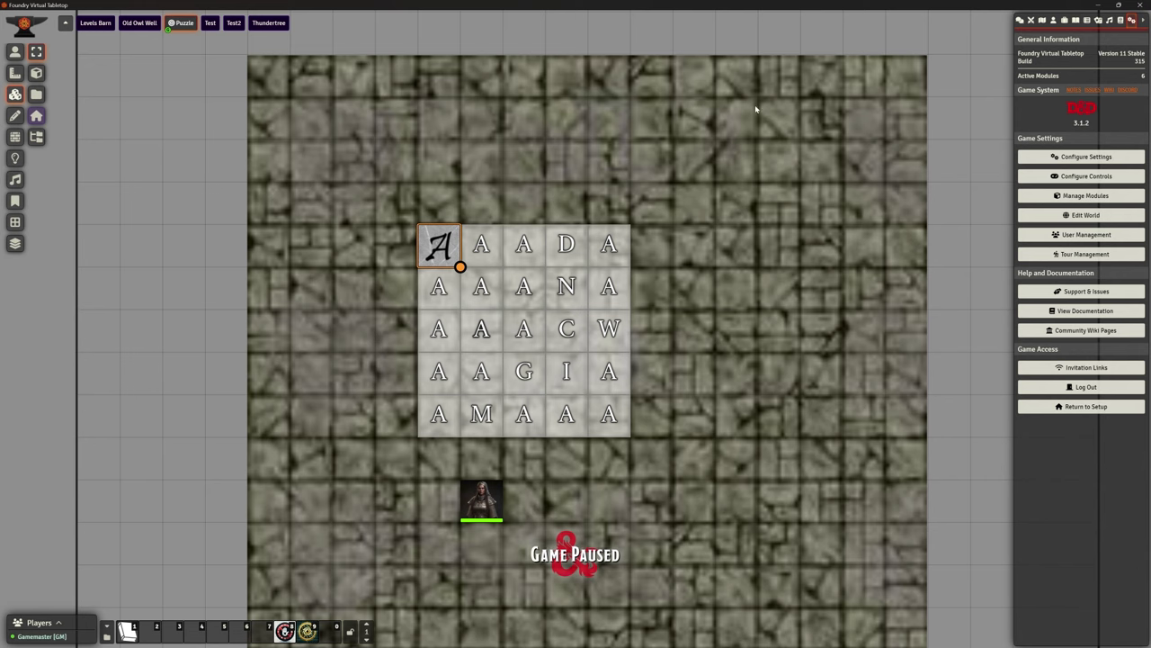
pyautogui.click(1085, 195)
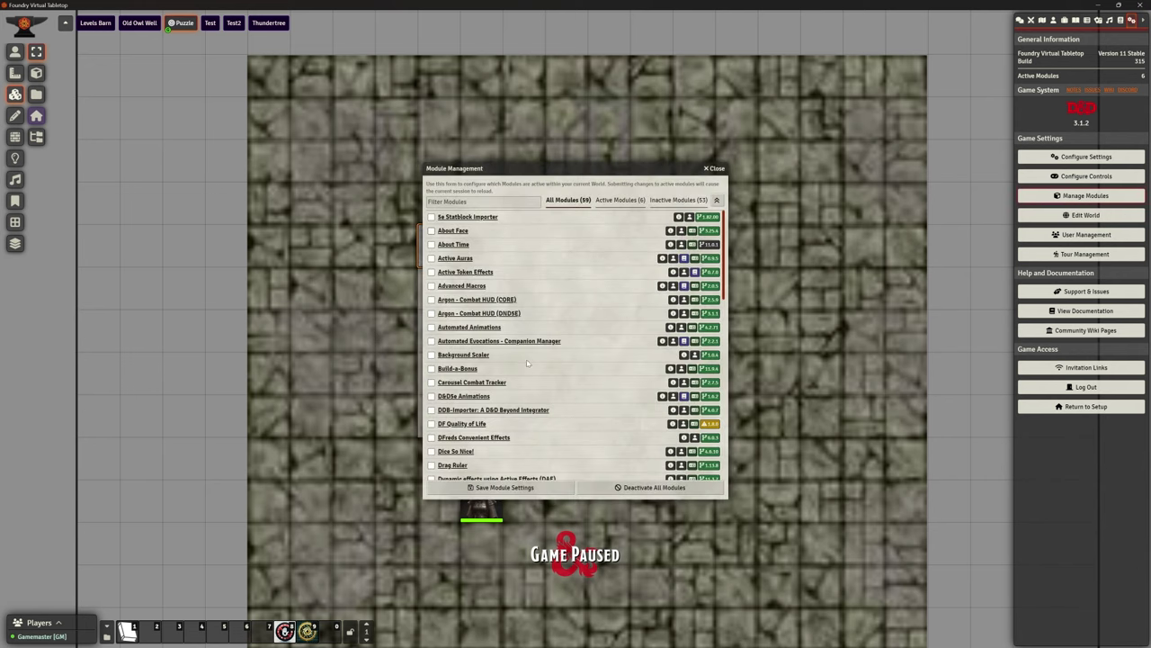
pyautogui.scroll(-3, 529, 387)
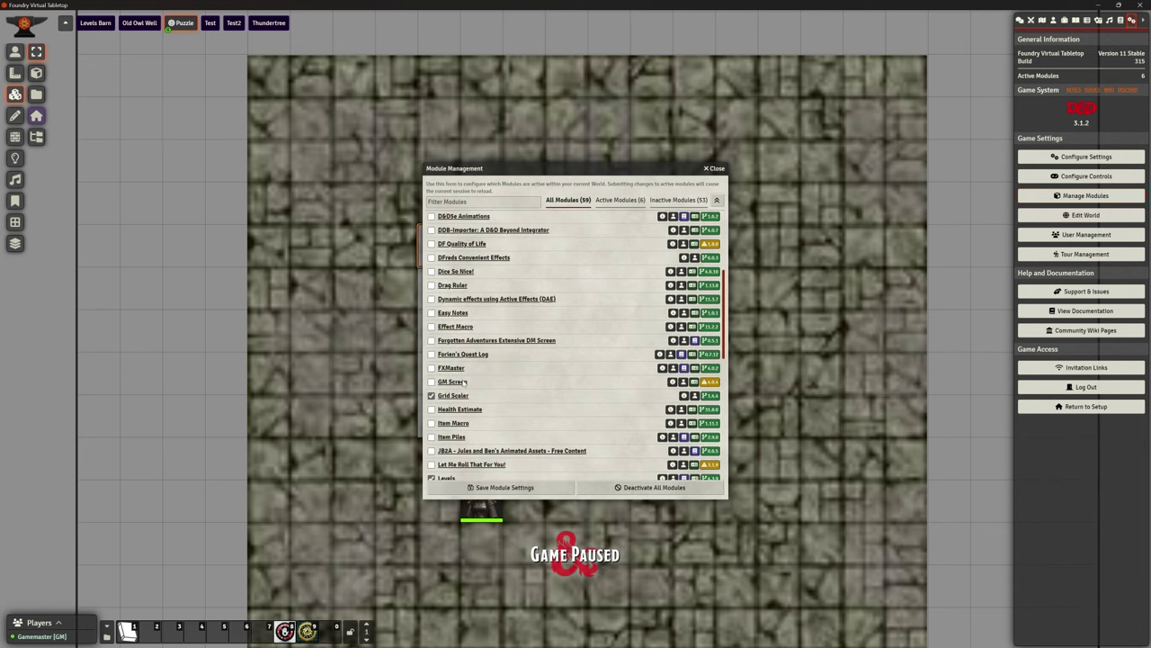
pyautogui.moveTo(710, 383)
pyautogui.click(445, 342)
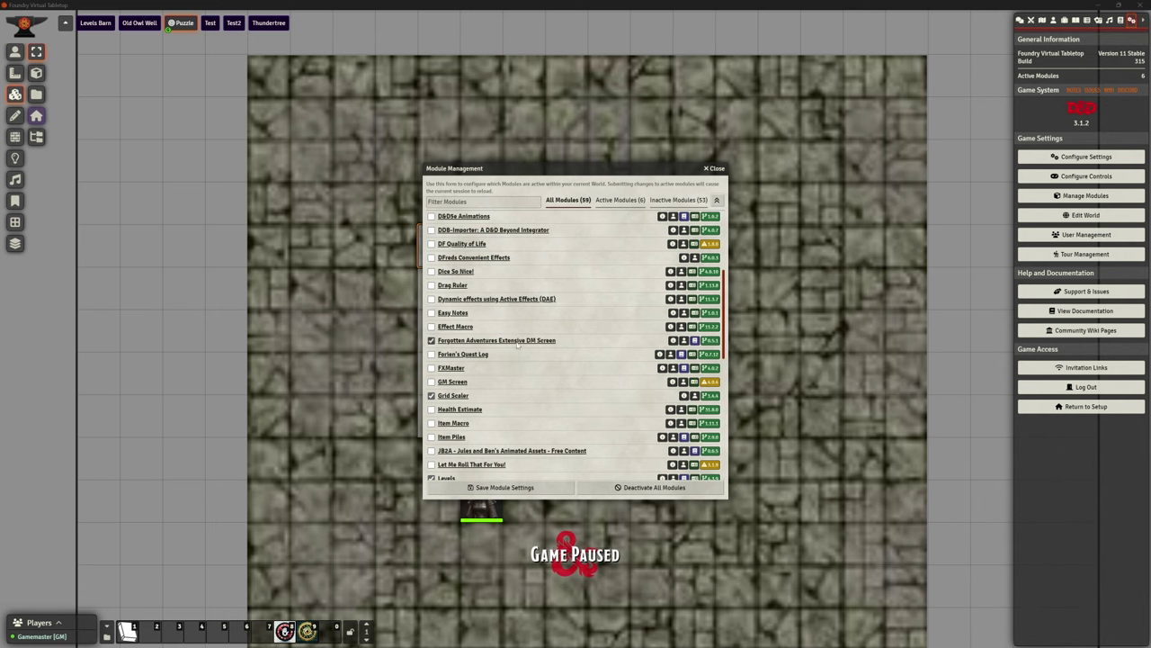
pyautogui.click(523, 488)
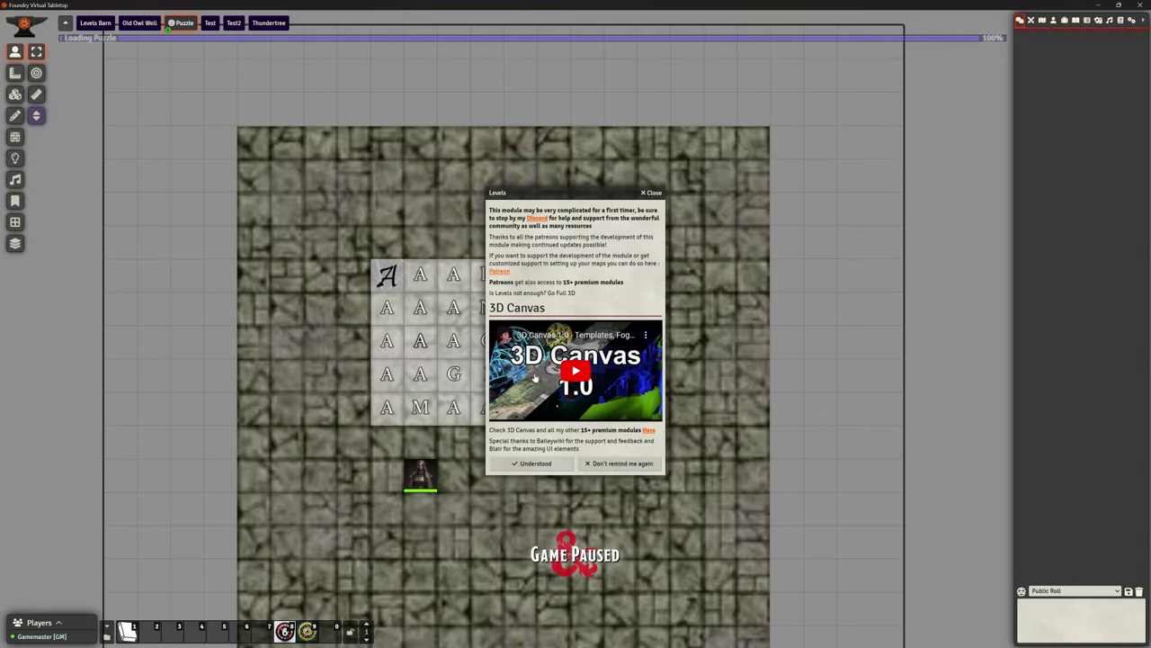
pyautogui.click(534, 465)
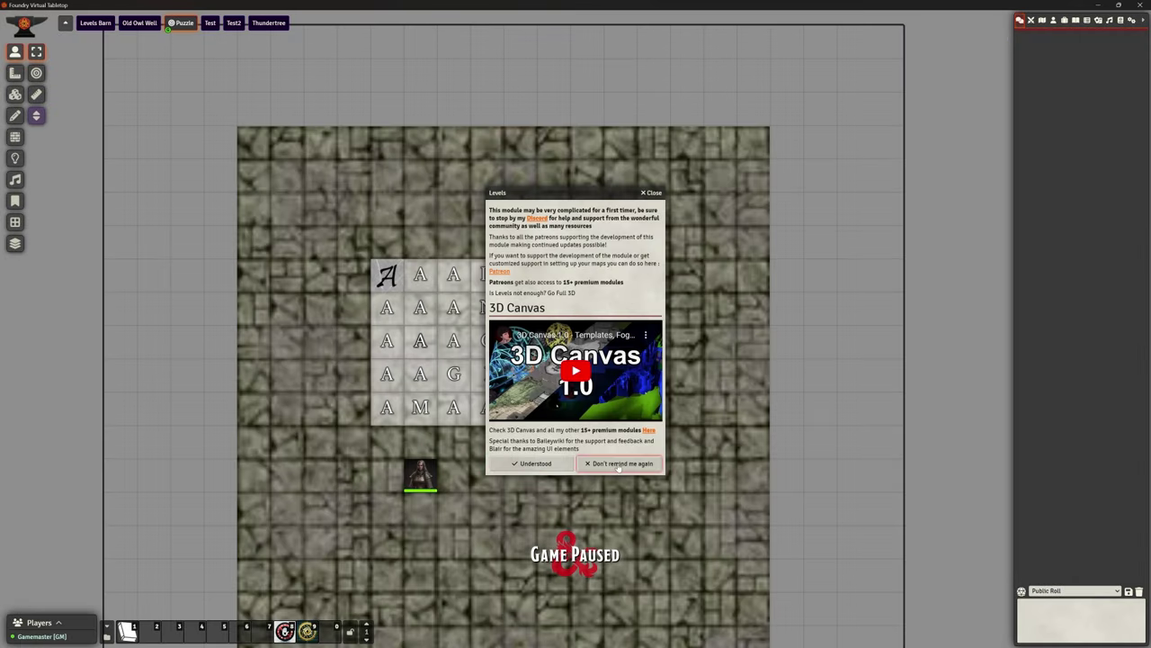
# Check the active modules list and the game settings categories for the Forgotten Adventures Extensive DM Screen module.
pyautogui.click(1130, 21)
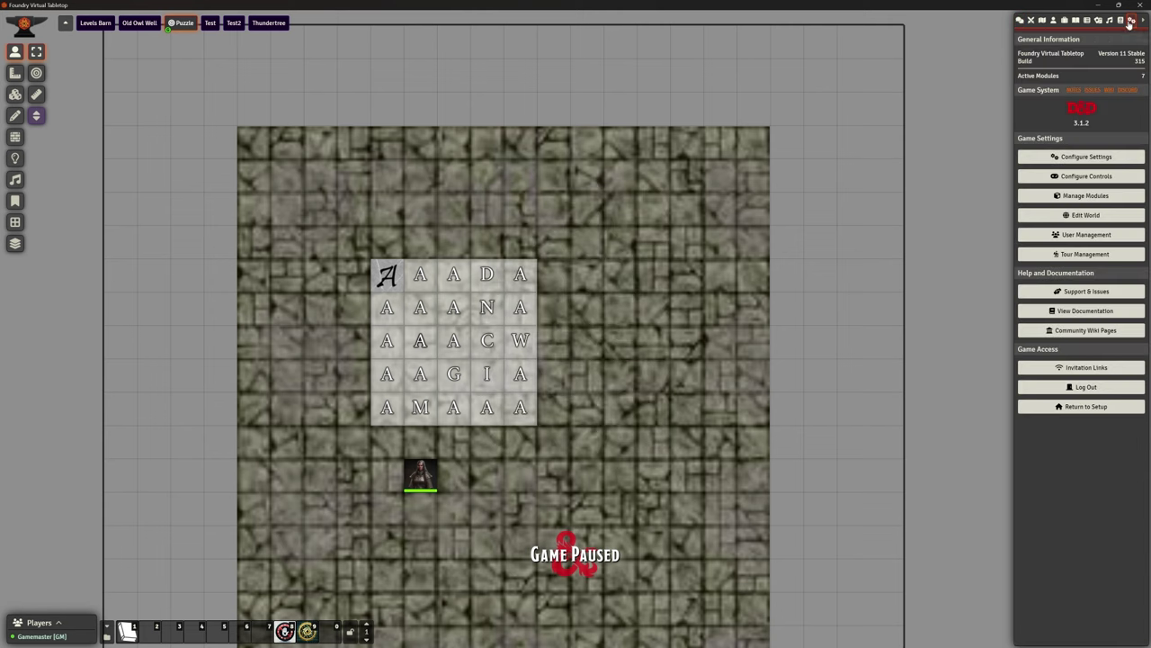
pyautogui.click(1078, 197)
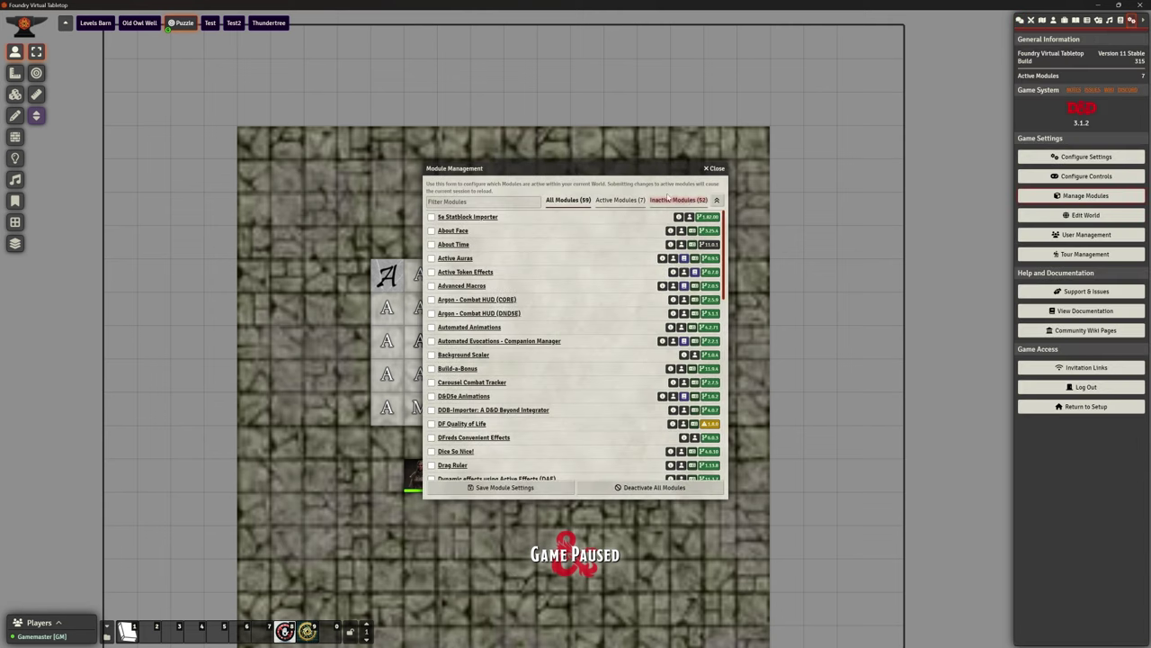
pyautogui.click(619, 200)
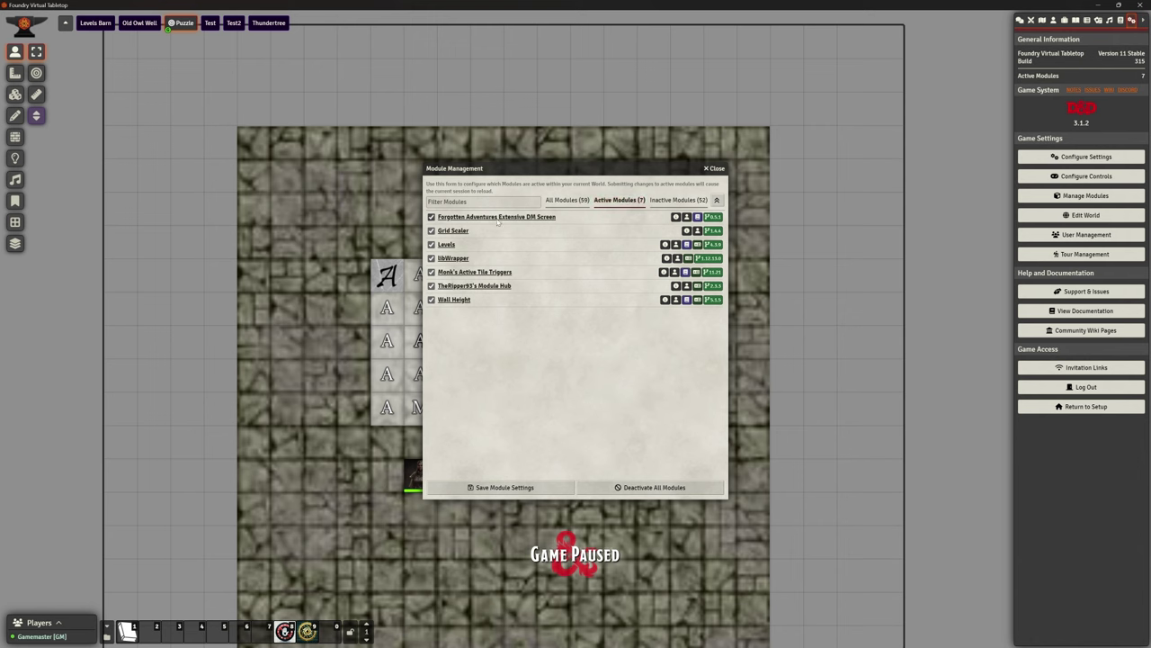
pyautogui.click(705, 174)
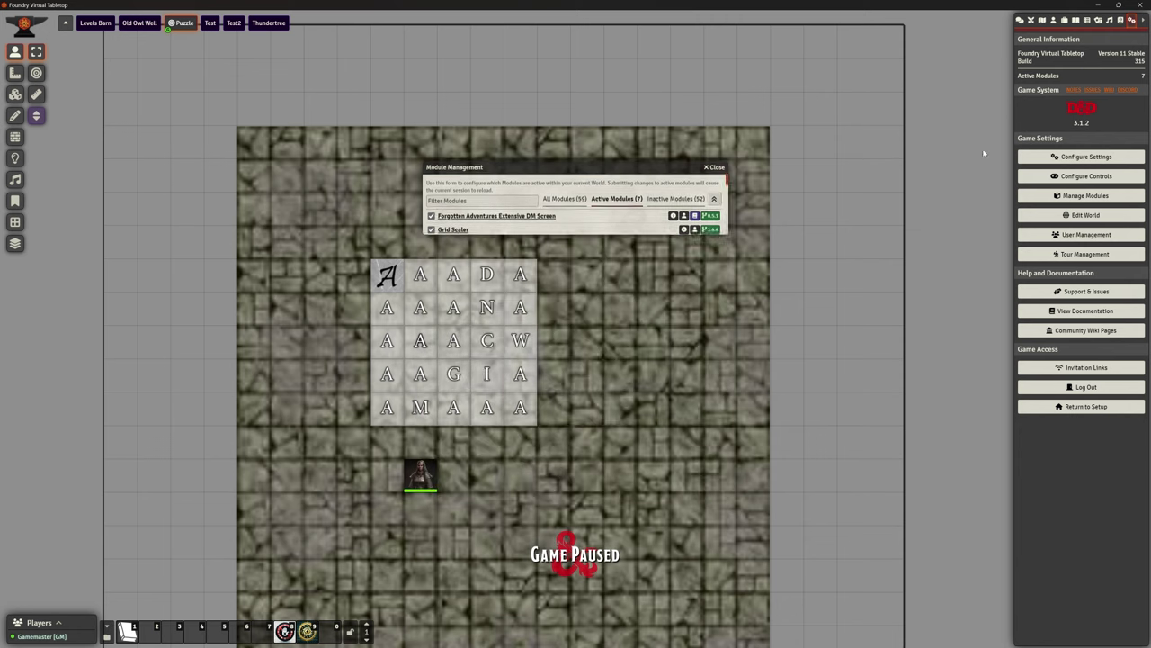
pyautogui.click(1086, 157)
pyautogui.moveTo(542, 186); pyautogui.dragTo(708, 139)
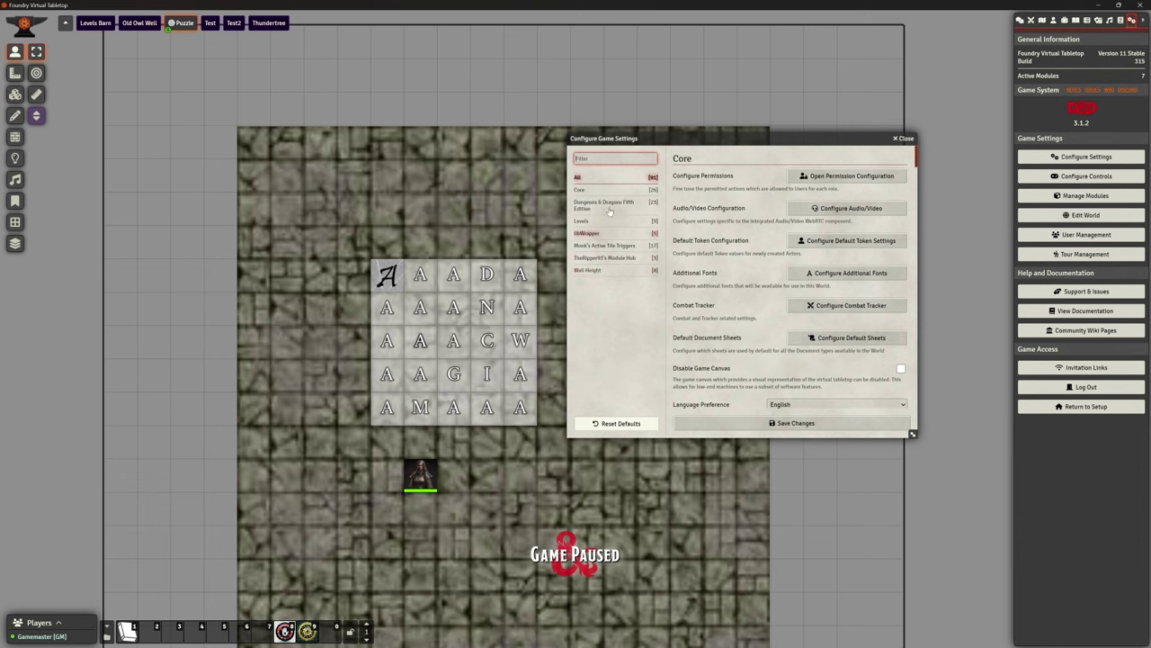
pyautogui.click(904, 140)
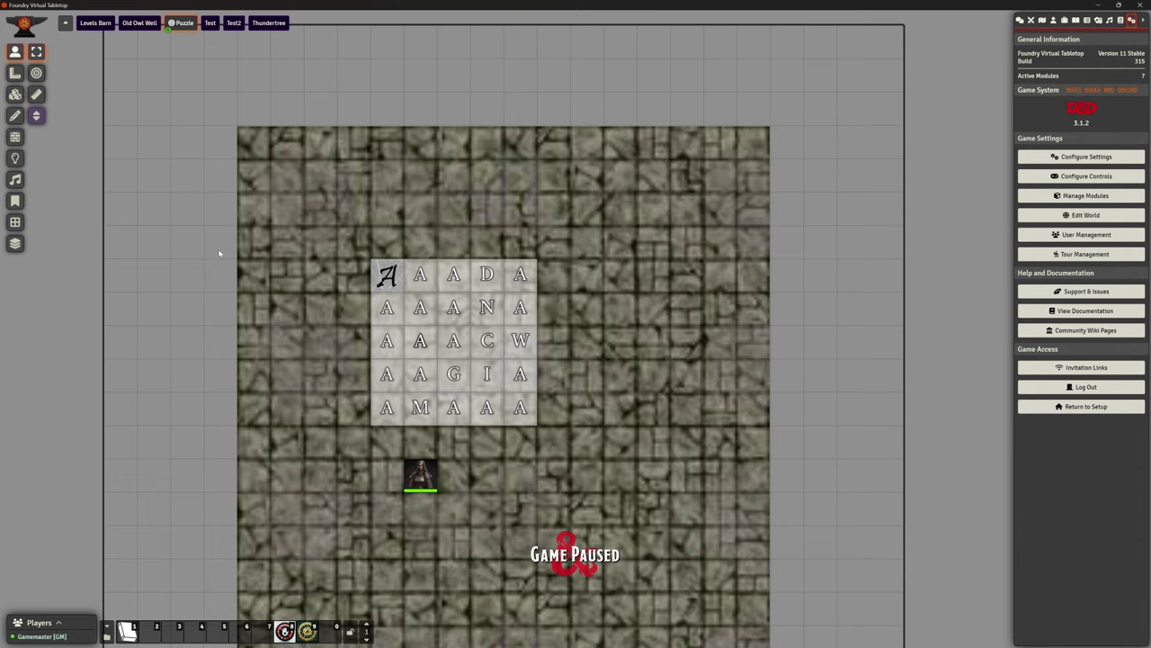
# Look through the scene control tool sets for anything added by the DM Screen module, returning to the token controls.
pyautogui.click(15, 94)
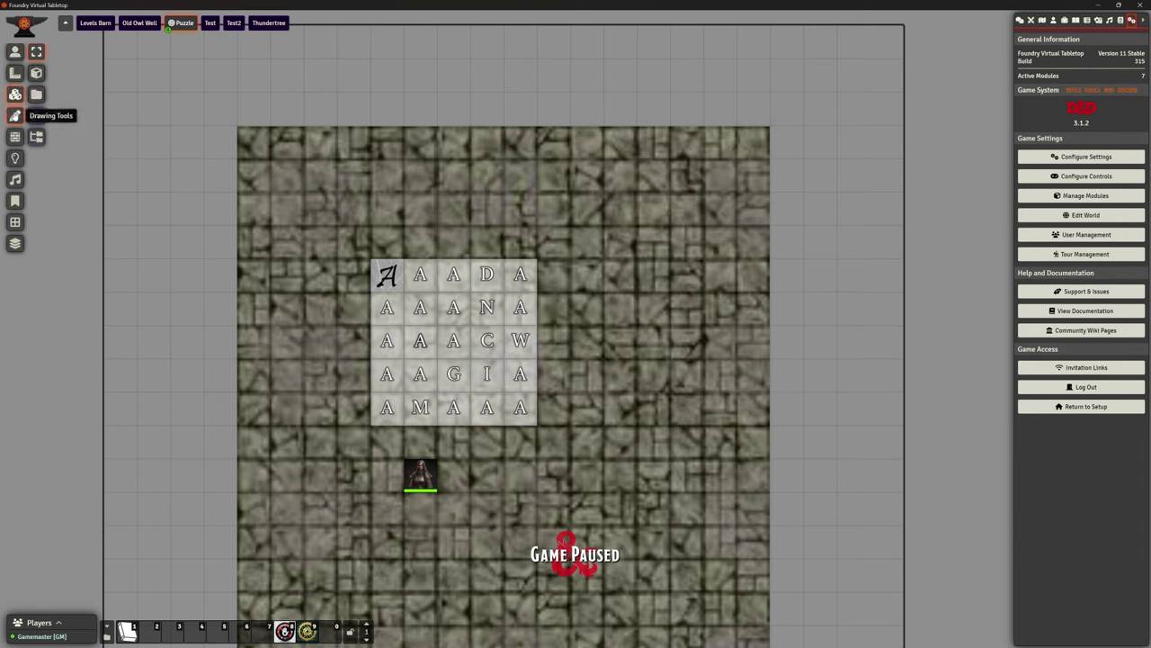
pyautogui.click(14, 115)
pyautogui.click(14, 136)
pyautogui.click(14, 157)
pyautogui.click(14, 180)
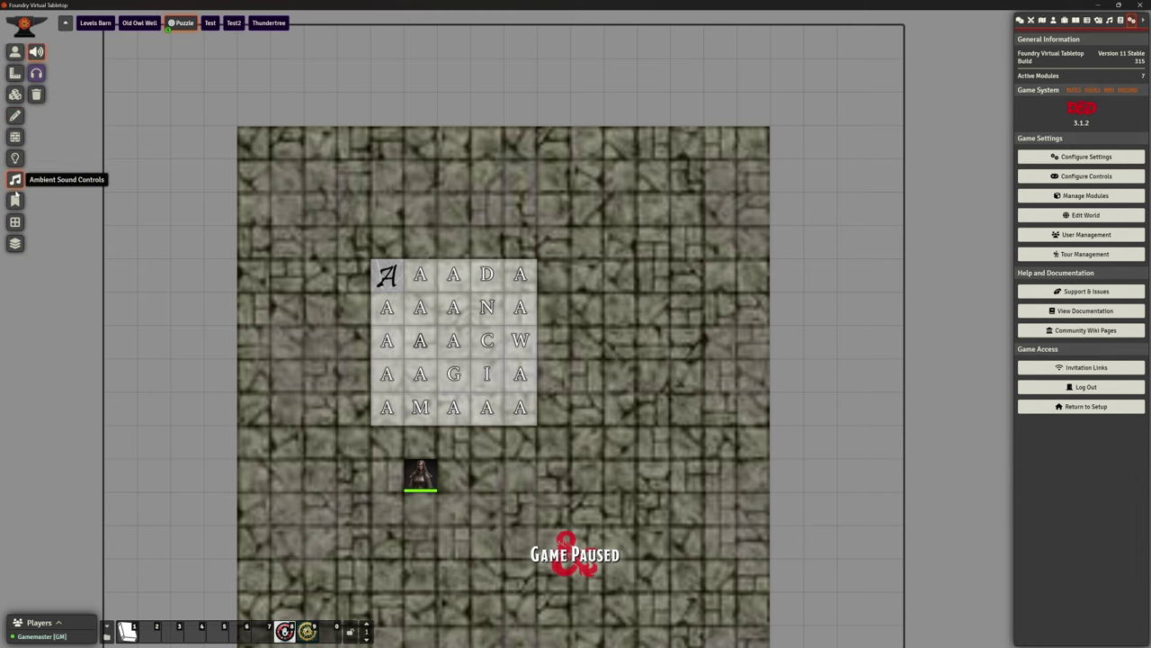
pyautogui.click(14, 200)
pyautogui.click(14, 222)
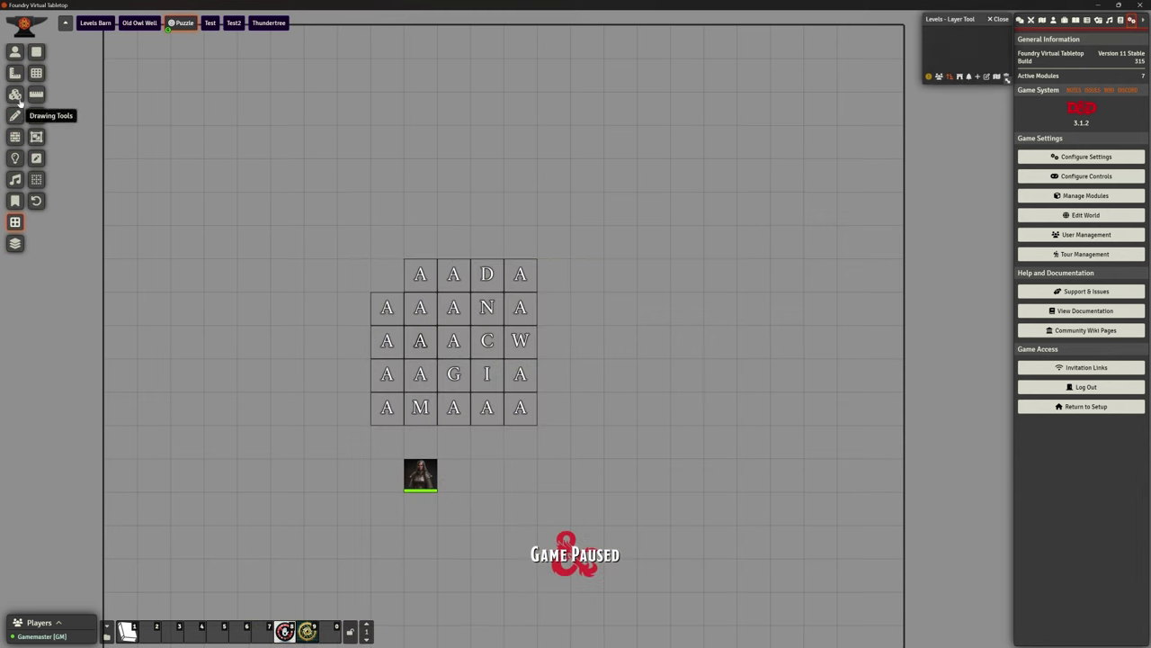
pyautogui.click(14, 52)
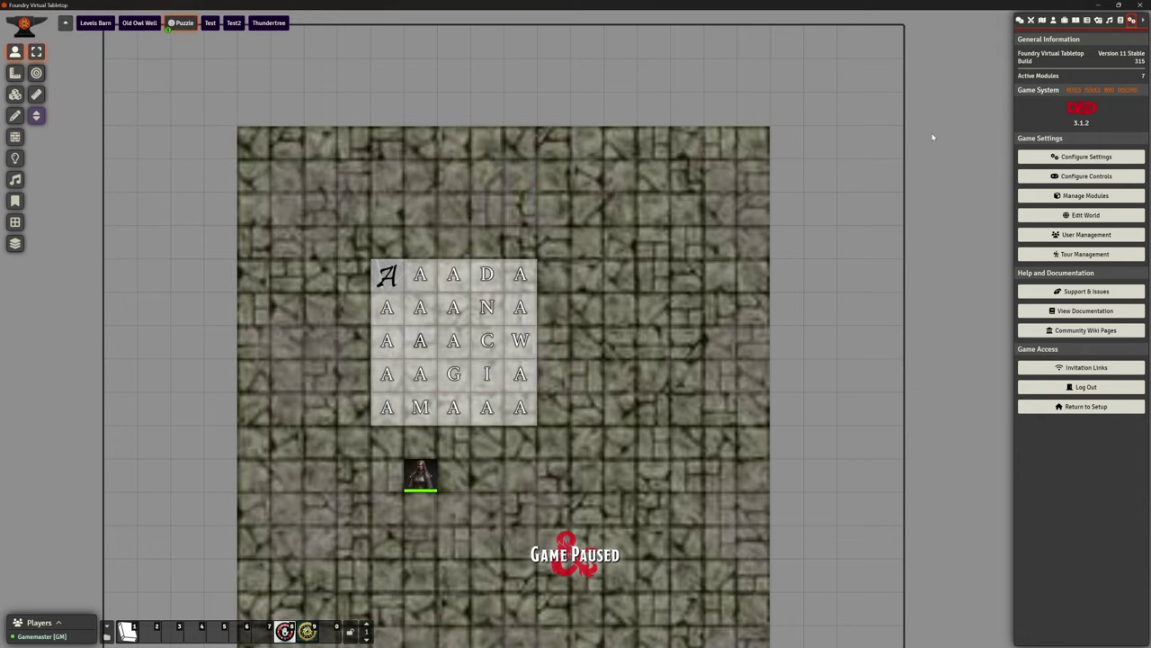
# Open the Forgotten Adventures Extensive DM Screen journal from the FA's Exensive DM Screen compendium and enlarge its window to show the full overview.
pyautogui.click(1120, 20)
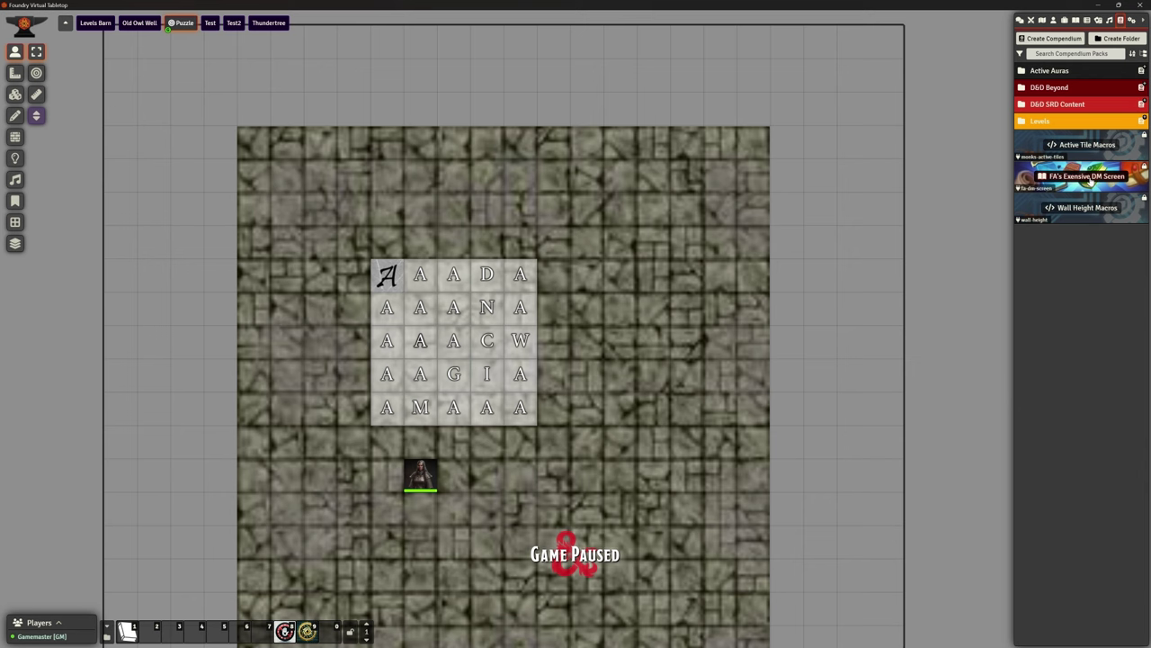
pyautogui.click(1088, 177)
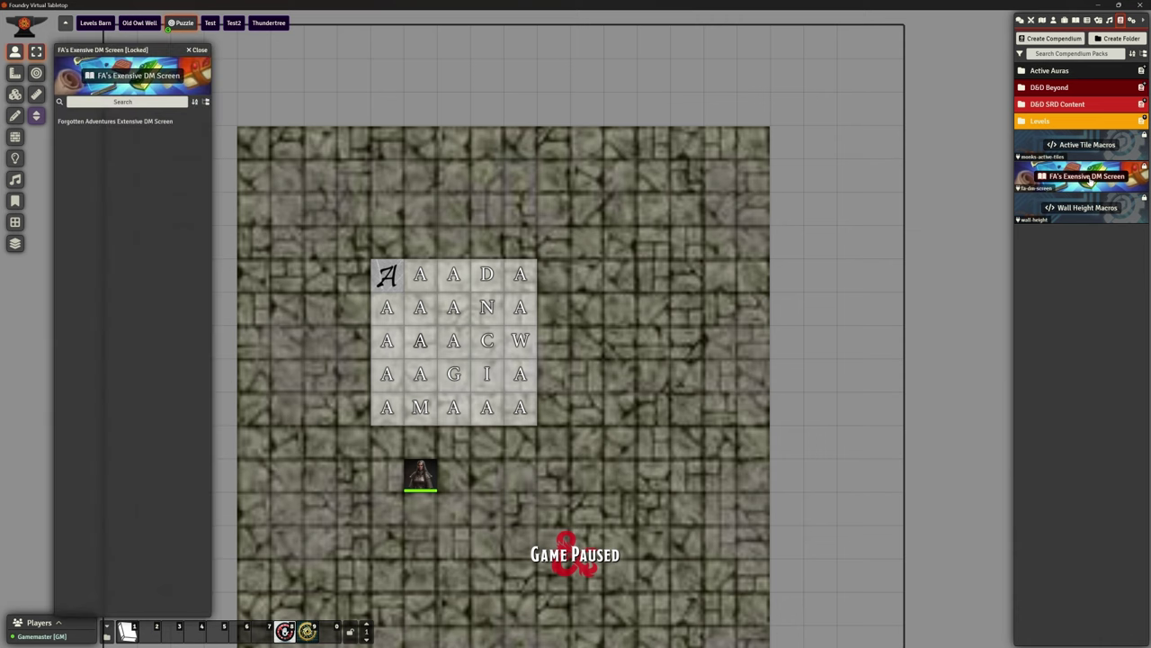
pyautogui.moveTo(161, 49); pyautogui.dragTo(205, 49)
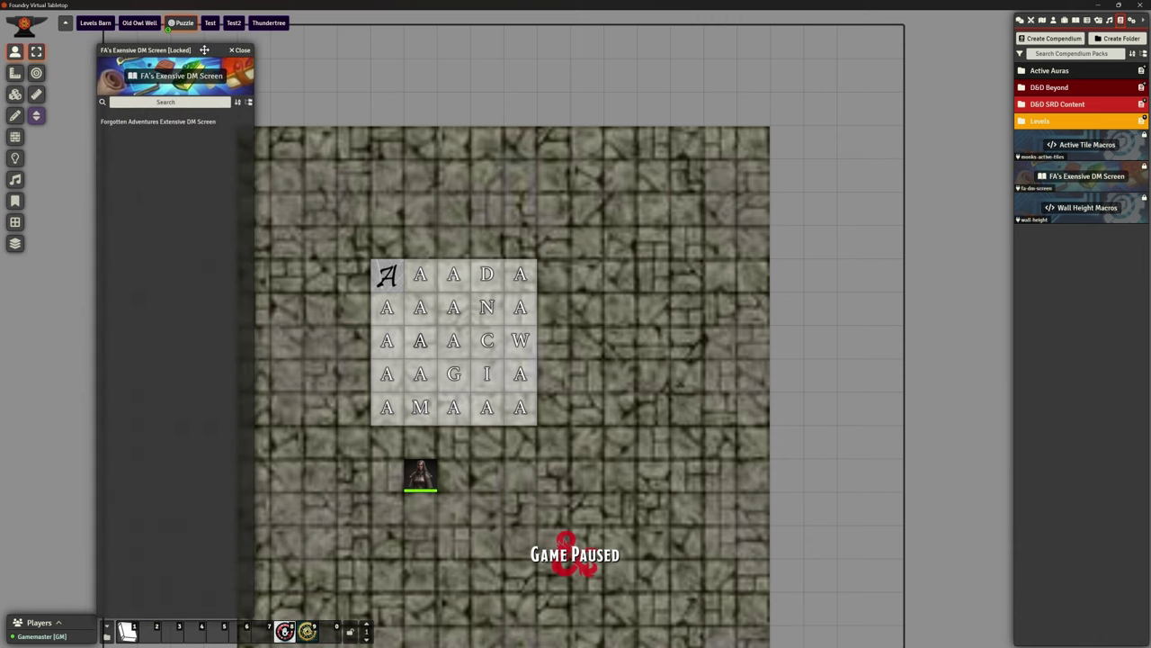
pyautogui.click(144, 123)
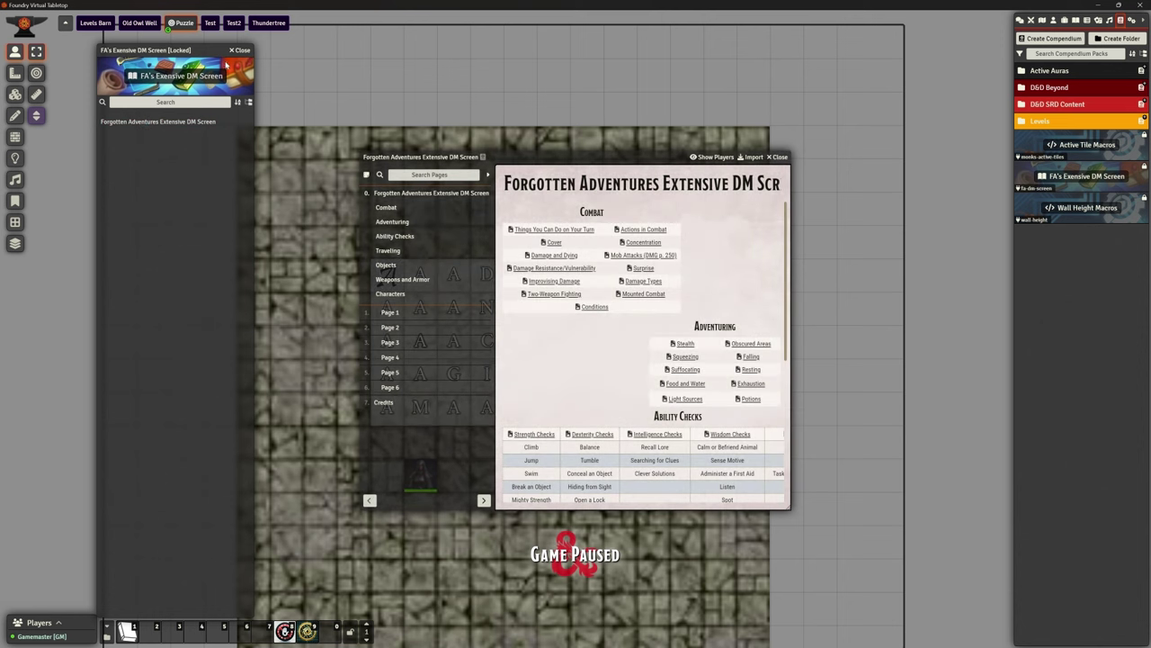
pyautogui.click(241, 50)
pyautogui.moveTo(658, 160); pyautogui.dragTo(534, 51)
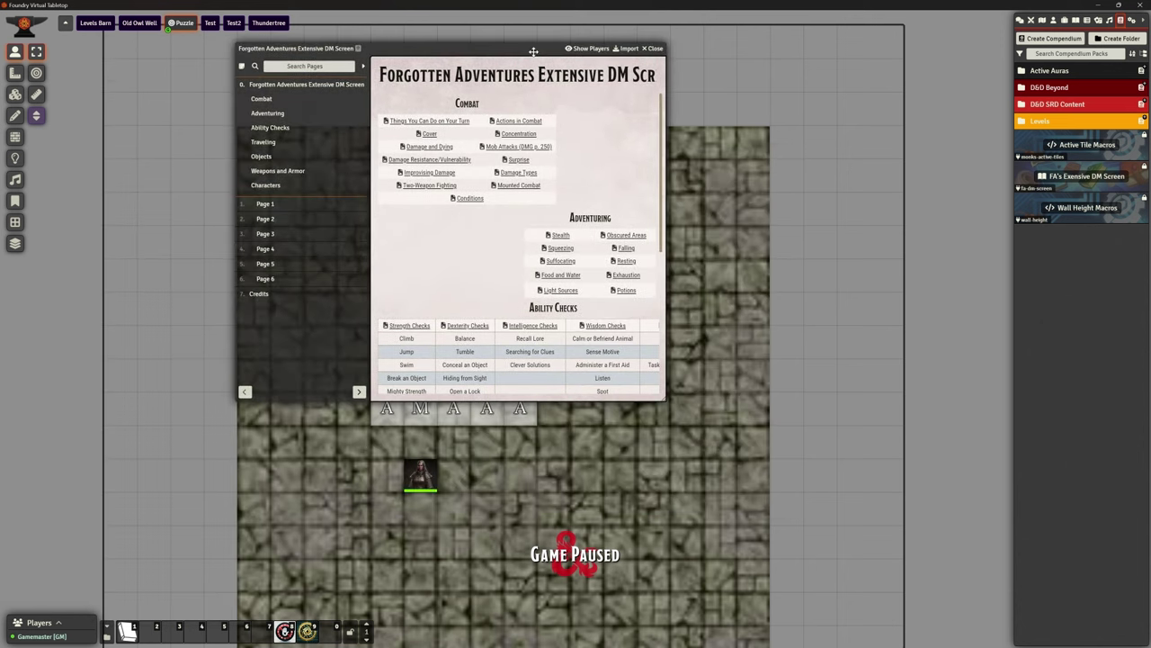
pyautogui.moveTo(663, 399); pyautogui.dragTo(982, 579)
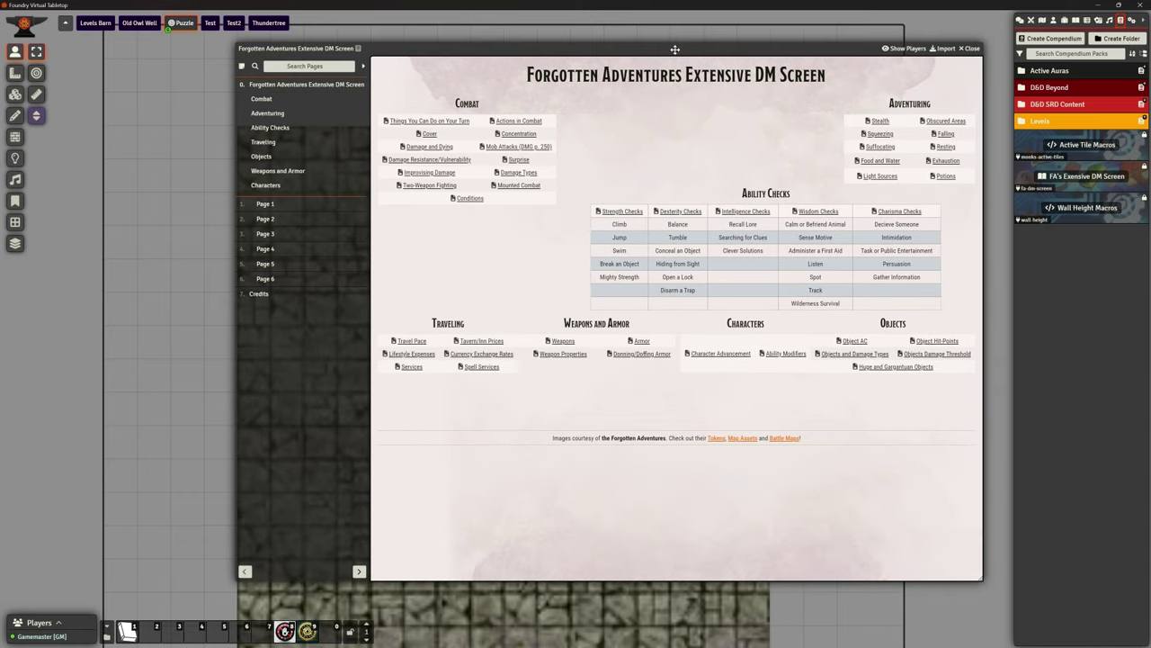
pyautogui.moveTo(677, 48); pyautogui.dragTo(608, 71)
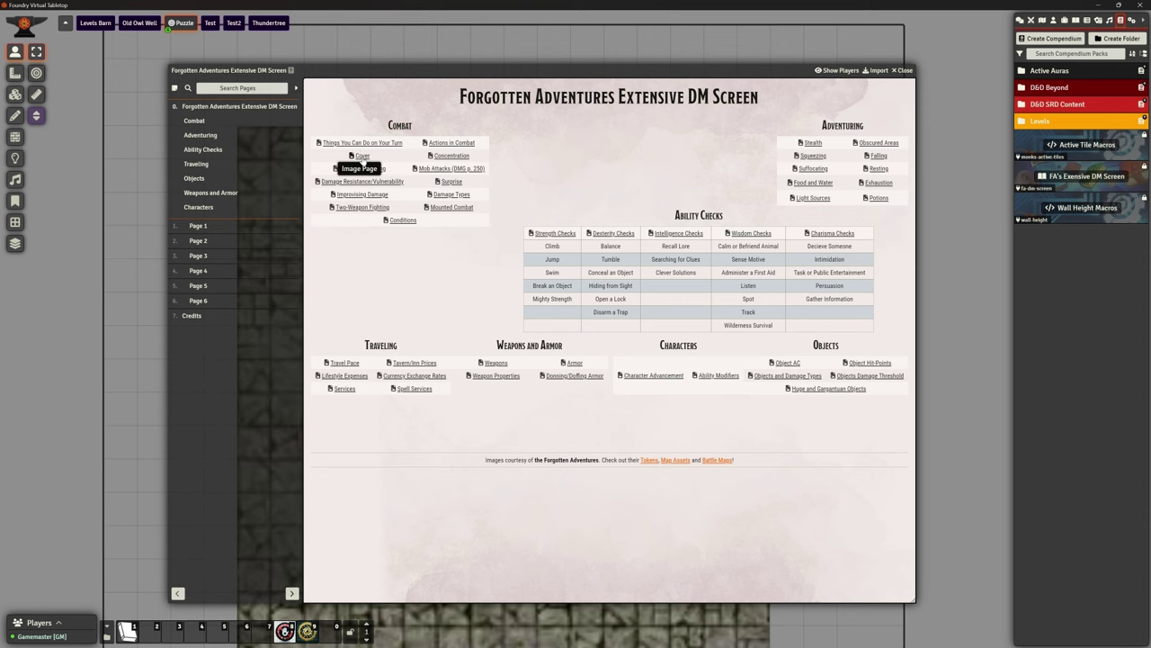
# Browse the DM screen's reference pages on cover, ability checks and stealth through the links on its overview page.
pyautogui.click(362, 157)
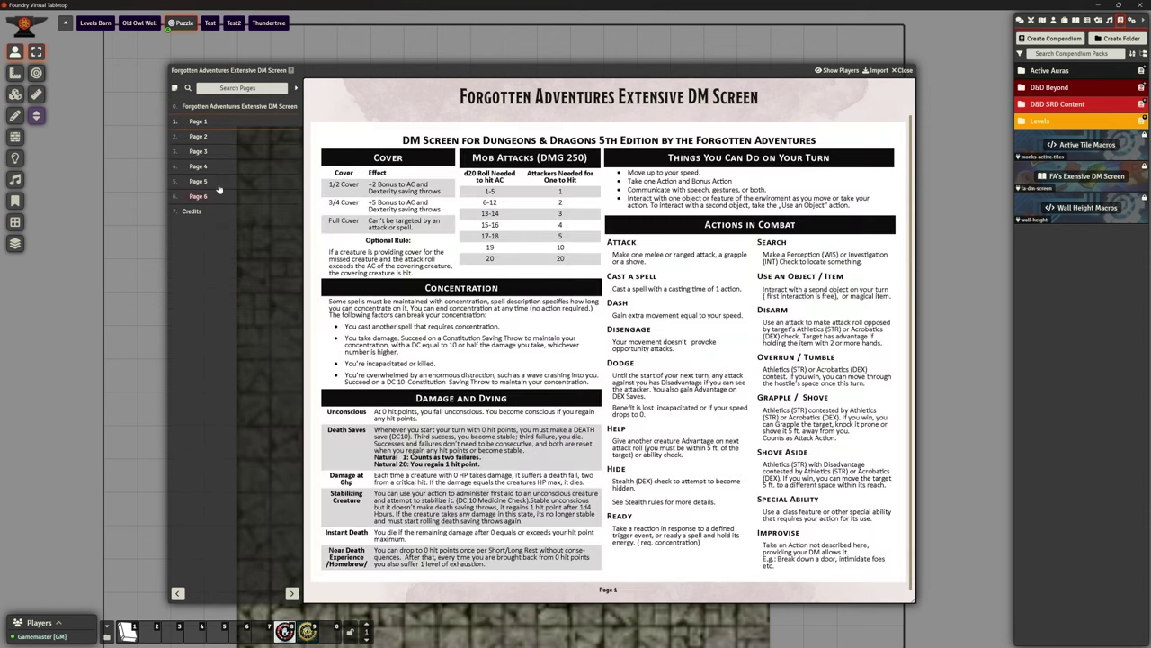
pyautogui.click(193, 107)
pyautogui.click(198, 121)
pyautogui.click(207, 107)
pyautogui.click(676, 246)
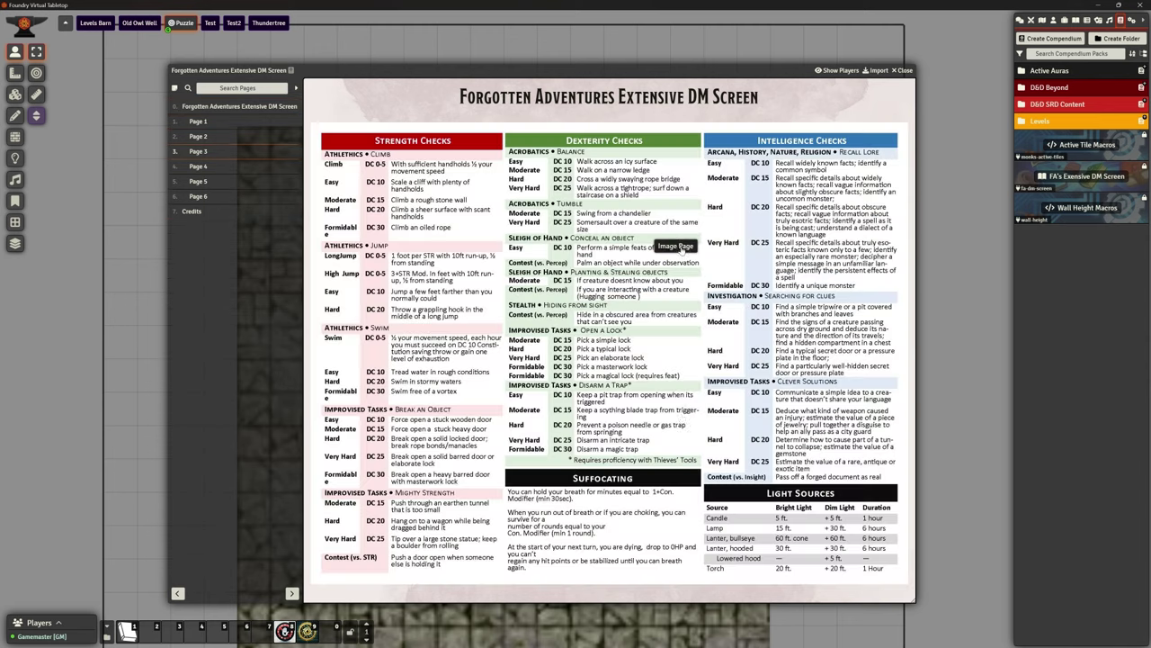
pyautogui.click(196, 108)
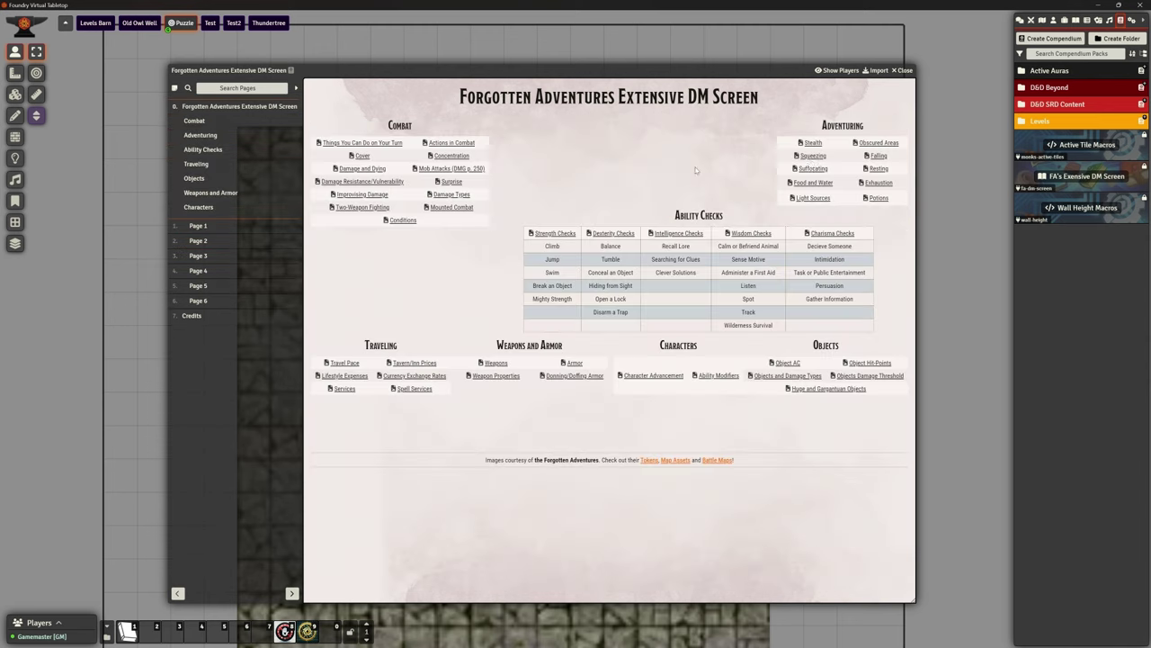
pyautogui.click(814, 143)
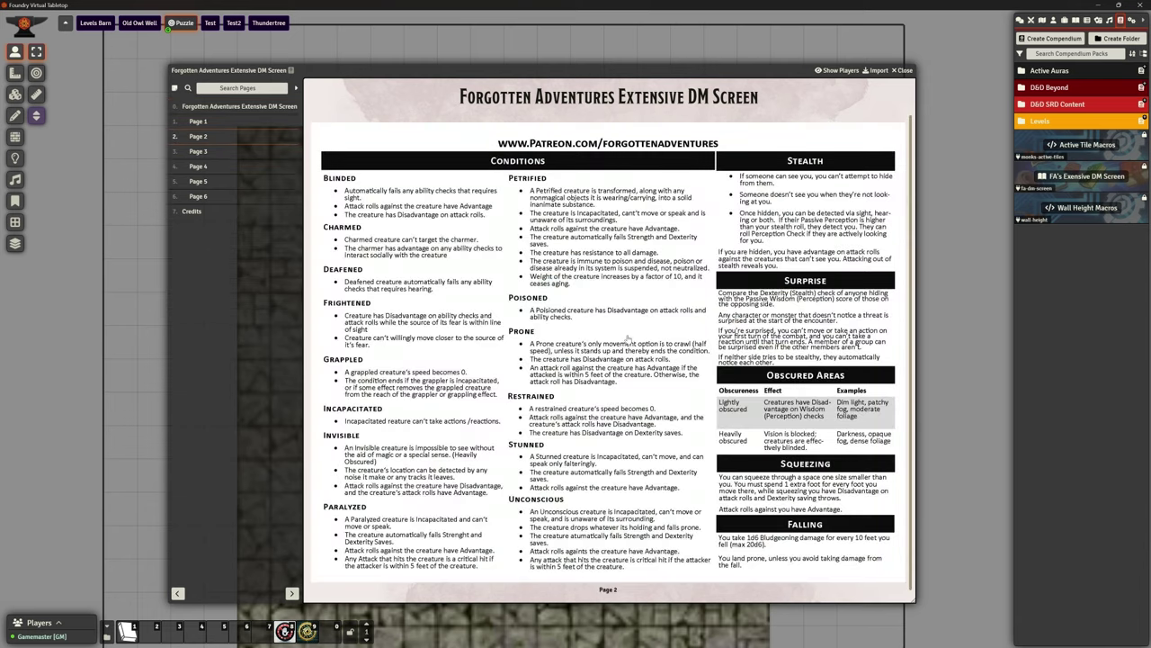
# Consult the Services reference through its overview link under Traveling, and return to the overview page.
pyautogui.click(204, 108)
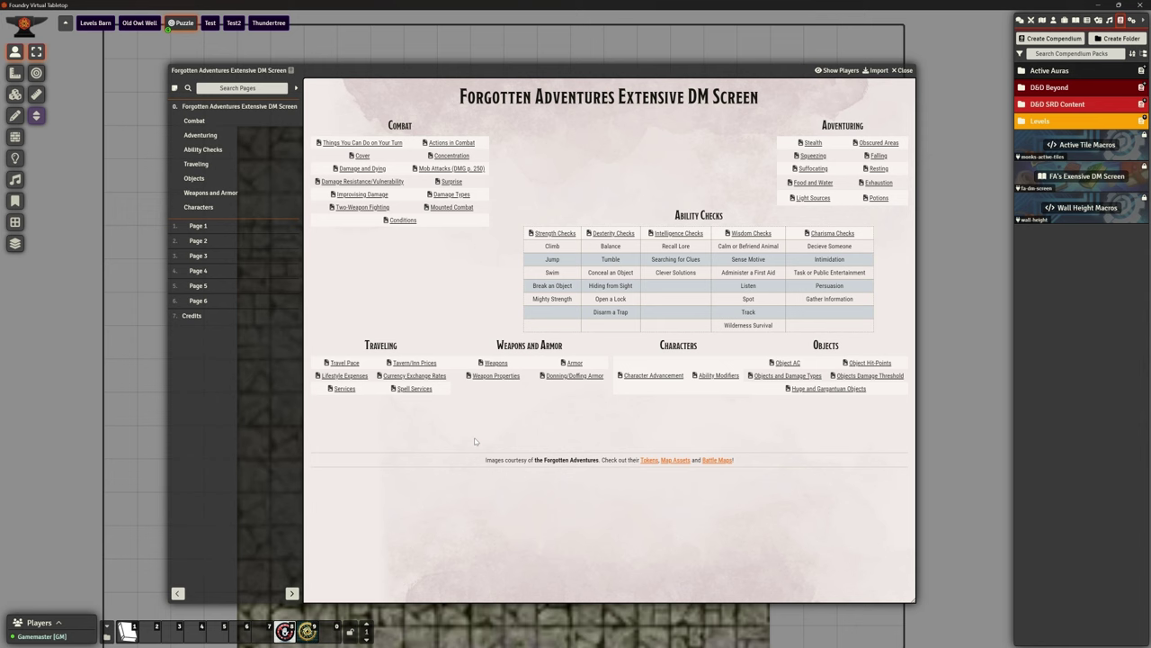
pyautogui.click(343, 389)
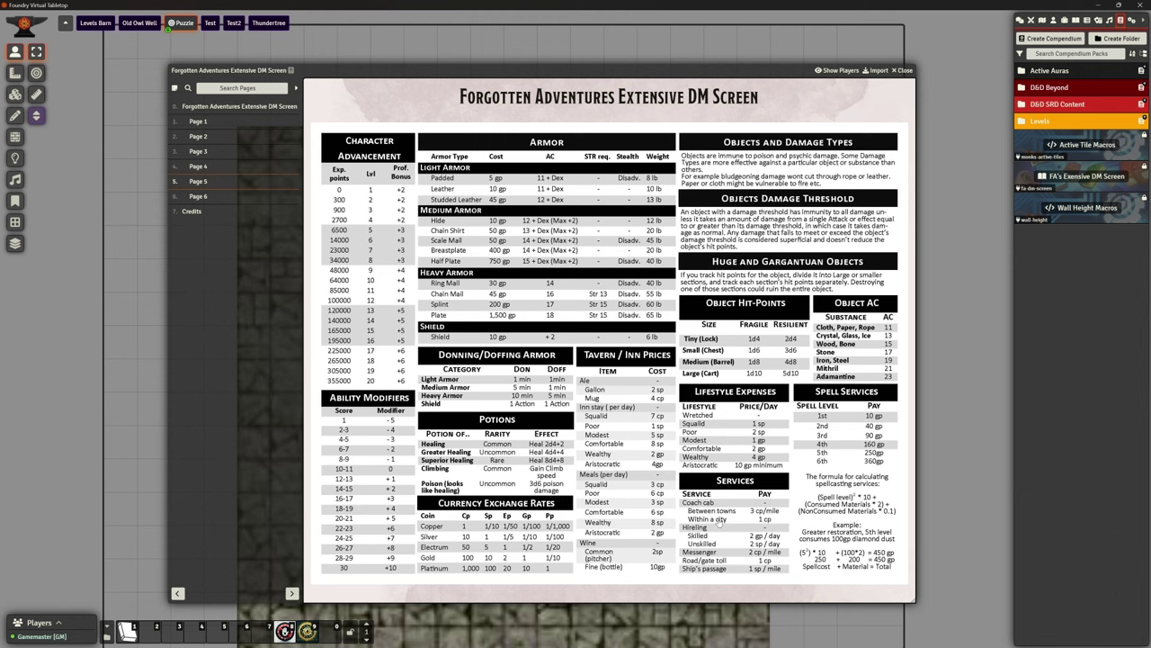
pyautogui.click(203, 108)
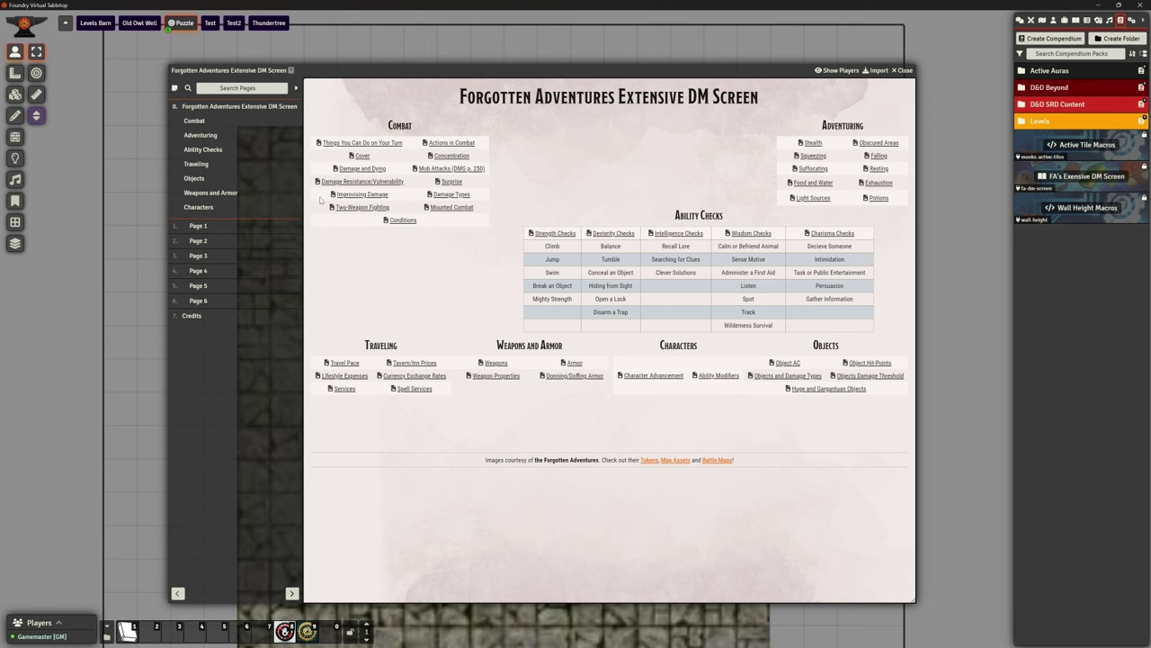
# Look through Page 1 to Page 6 of the DM screen journal in order, shifting its window slightly upward.
pyautogui.click(198, 225)
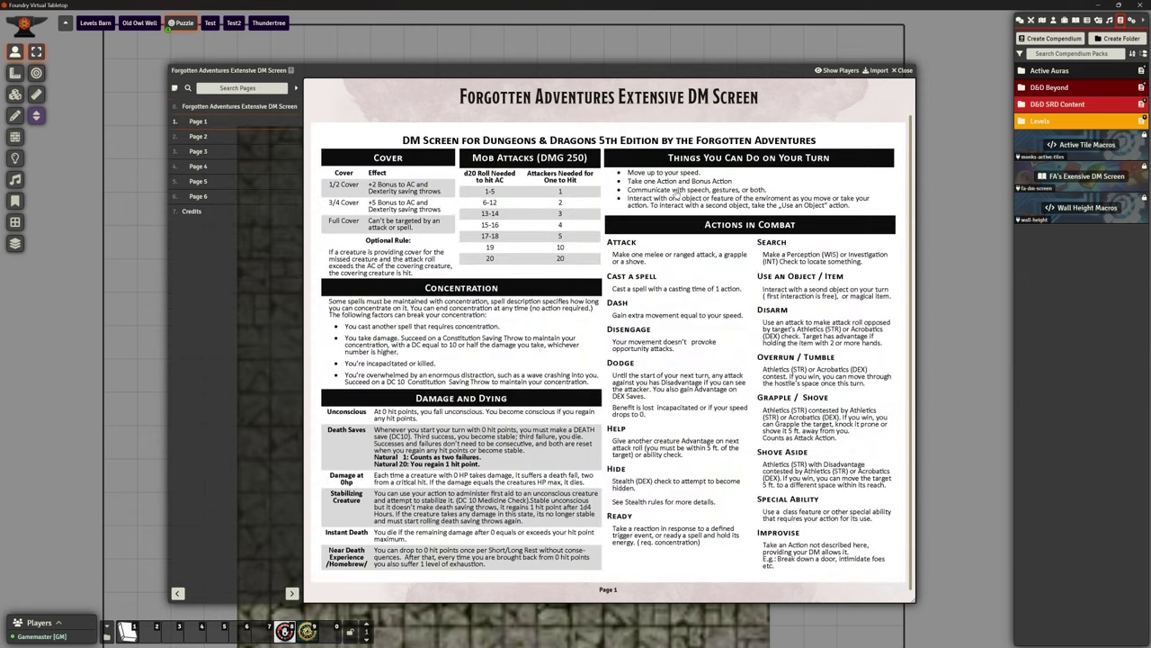
pyautogui.moveTo(740, 69); pyautogui.dragTo(738, 59)
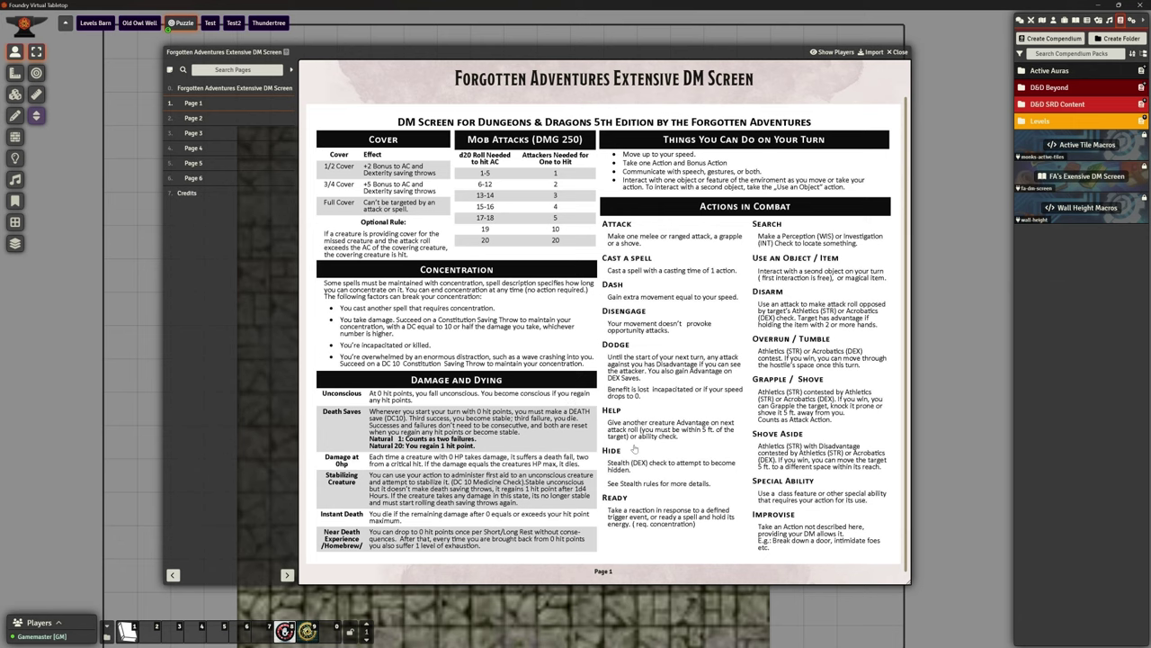
pyautogui.click(191, 119)
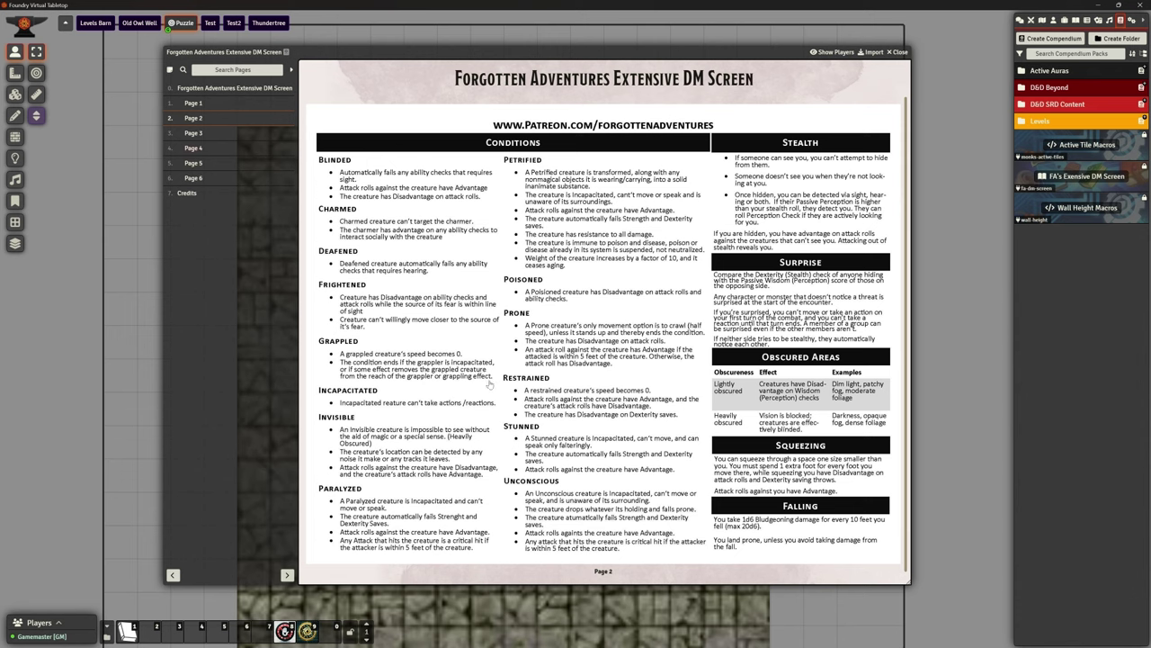
pyautogui.click(200, 133)
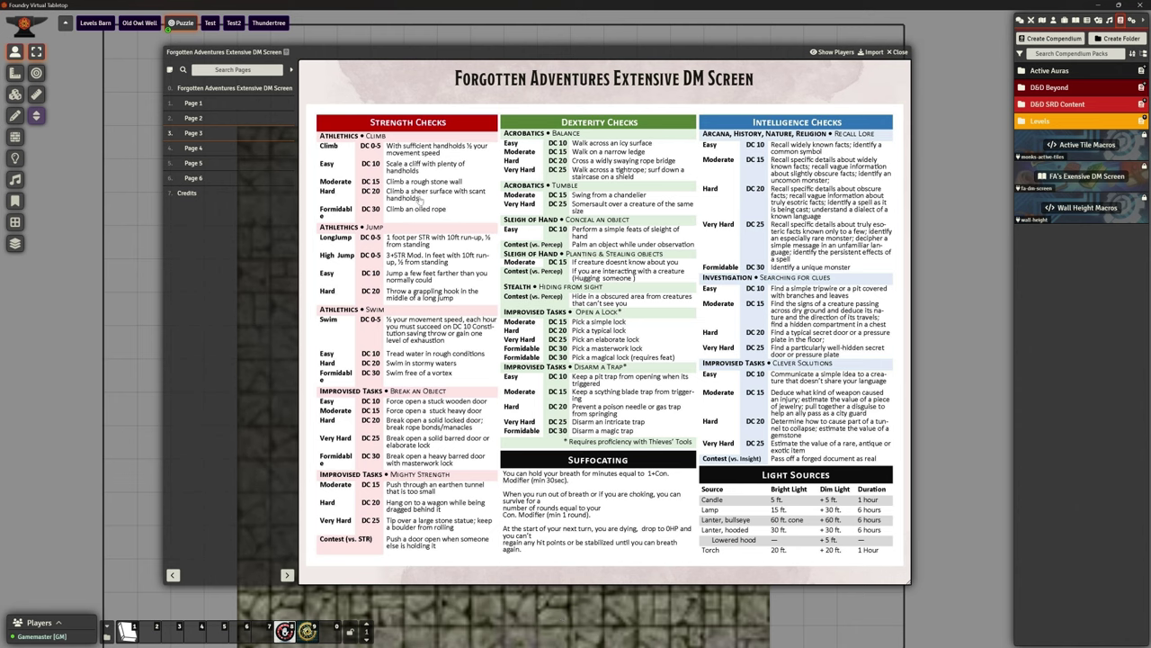
pyautogui.click(200, 155)
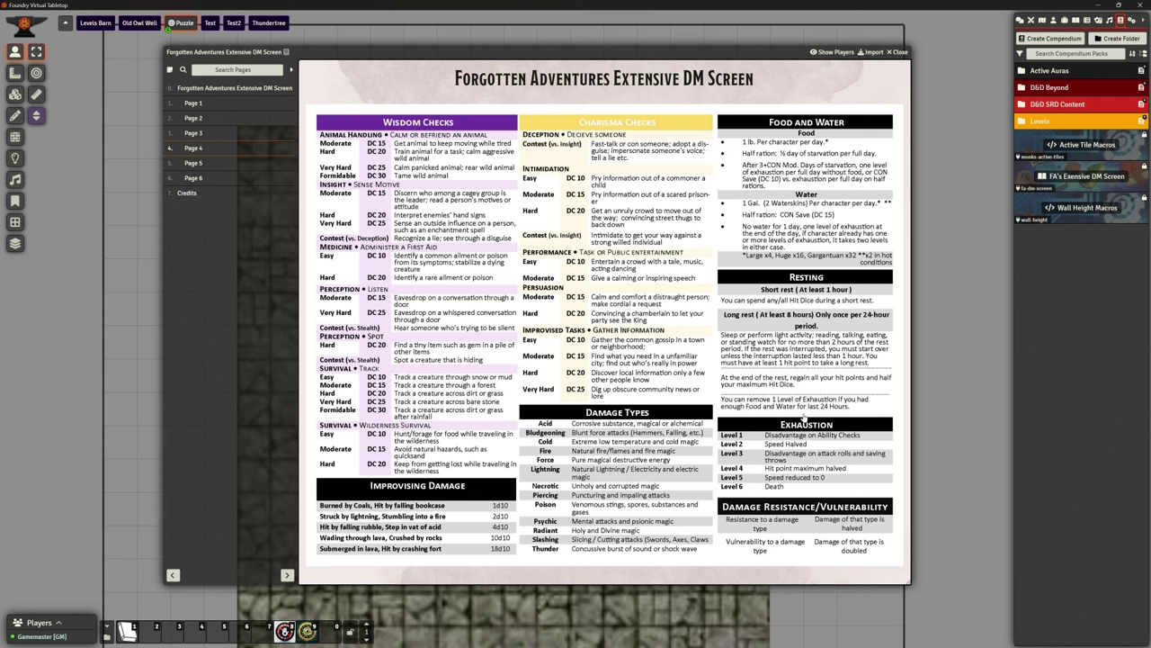
pyautogui.click(194, 163)
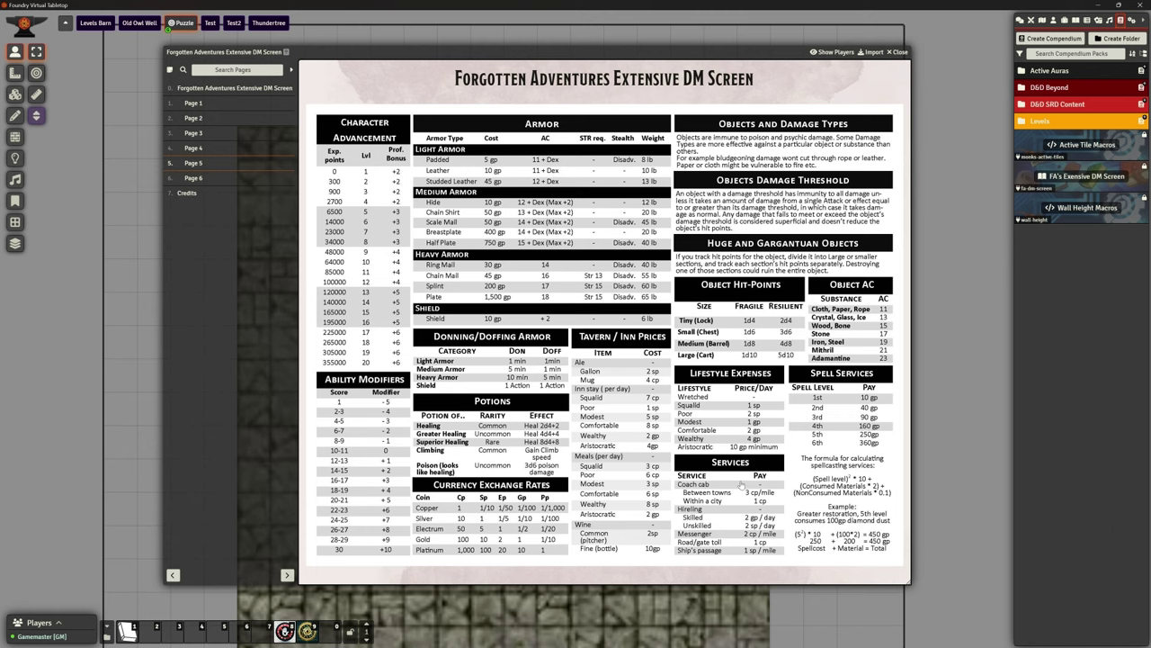
pyautogui.click(194, 179)
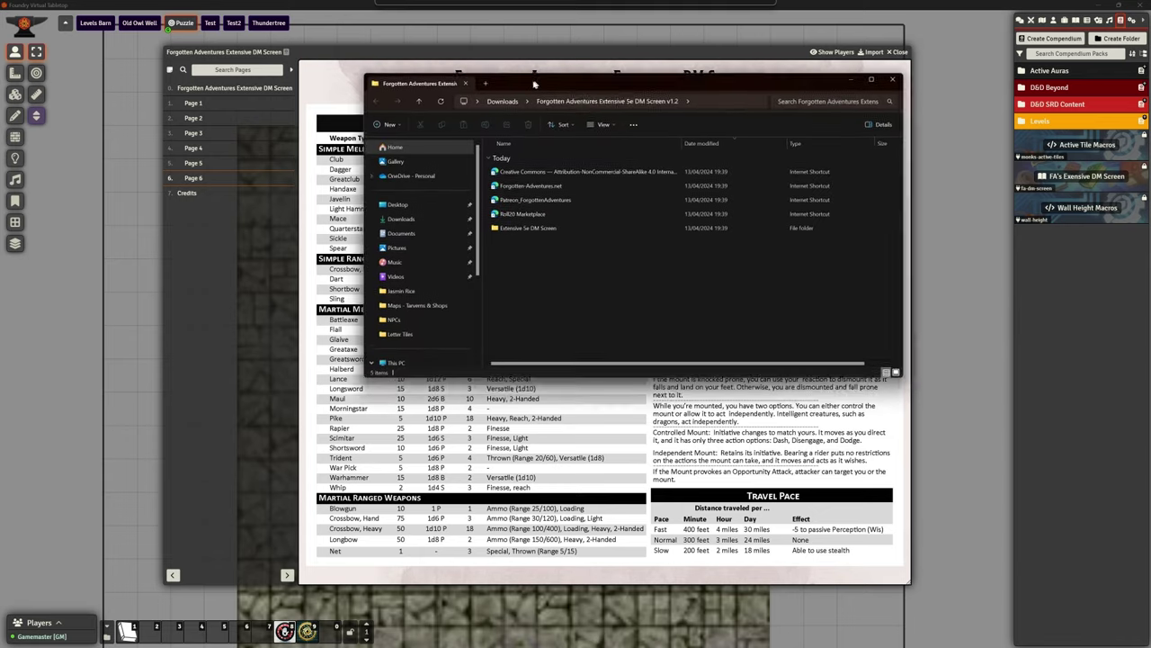
# In File Explorer, inspect the Image format folder inside the downloaded Extensive 5e DM Screen folder, and close the window.
pyautogui.moveTo(530, 150); pyautogui.dragTo(471, 171)
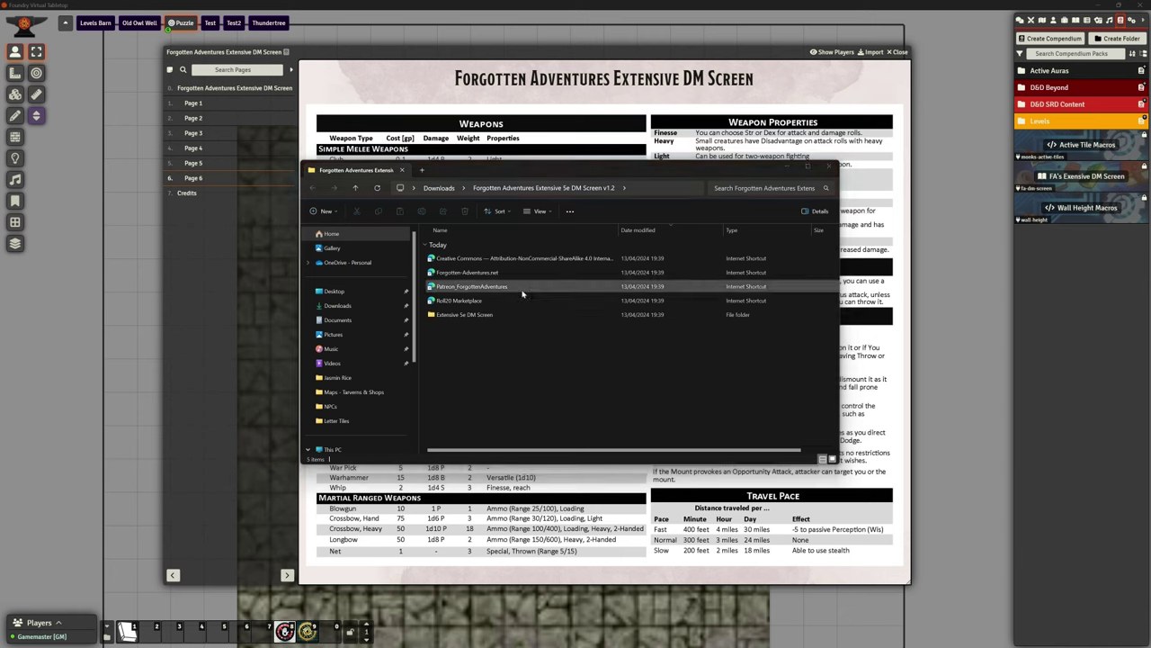
pyautogui.doubleClick(511, 315)
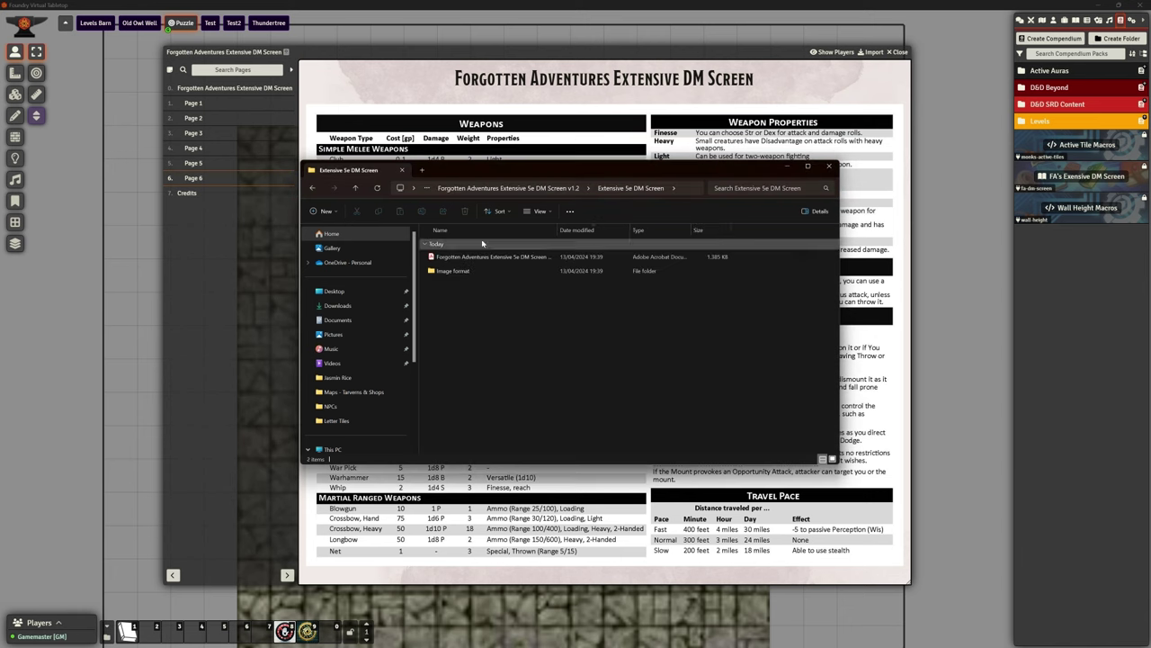
pyautogui.click(457, 272)
pyautogui.doubleClick(459, 274)
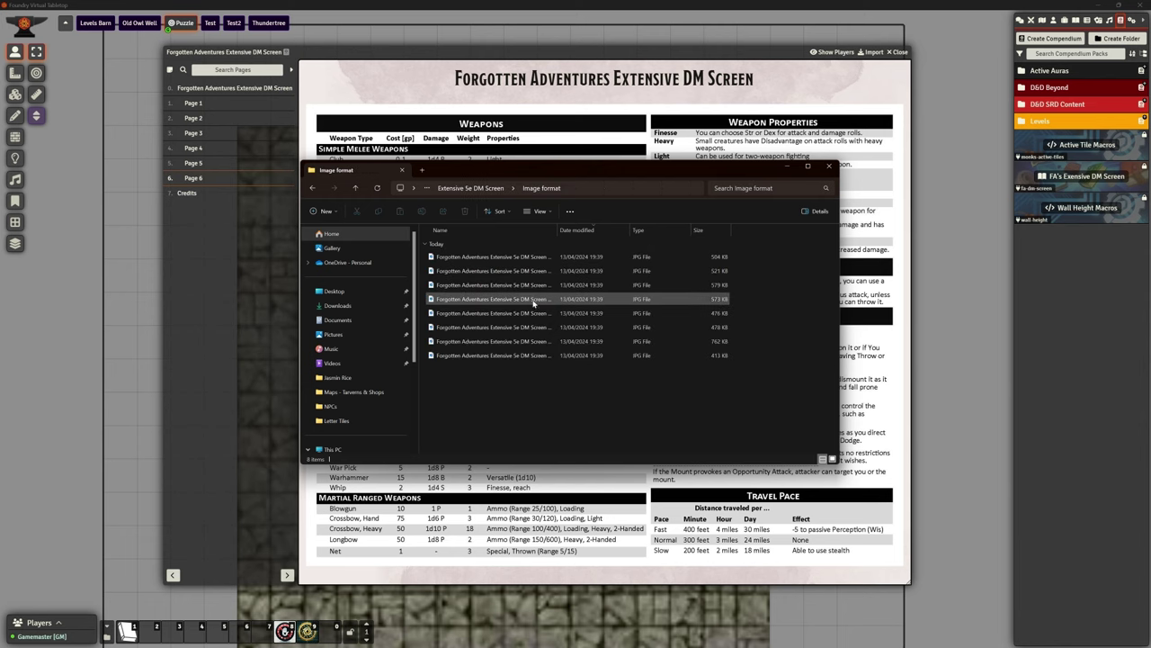
pyautogui.click(828, 167)
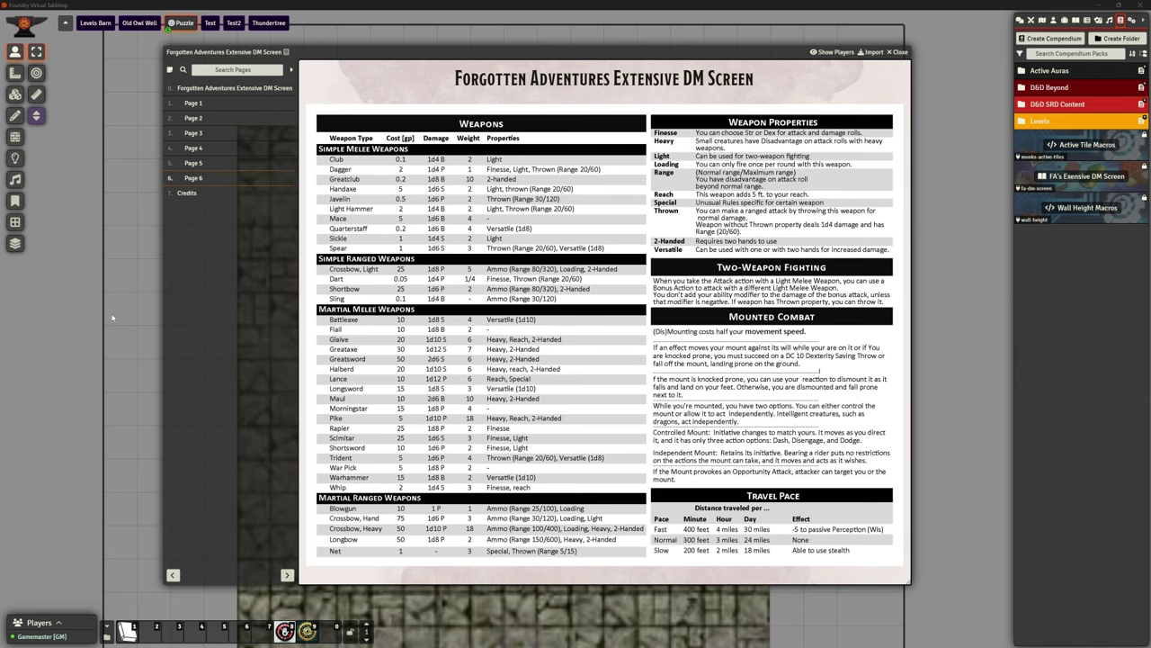
# Read the journal's Credits page and return to the overview page.
pyautogui.click(186, 194)
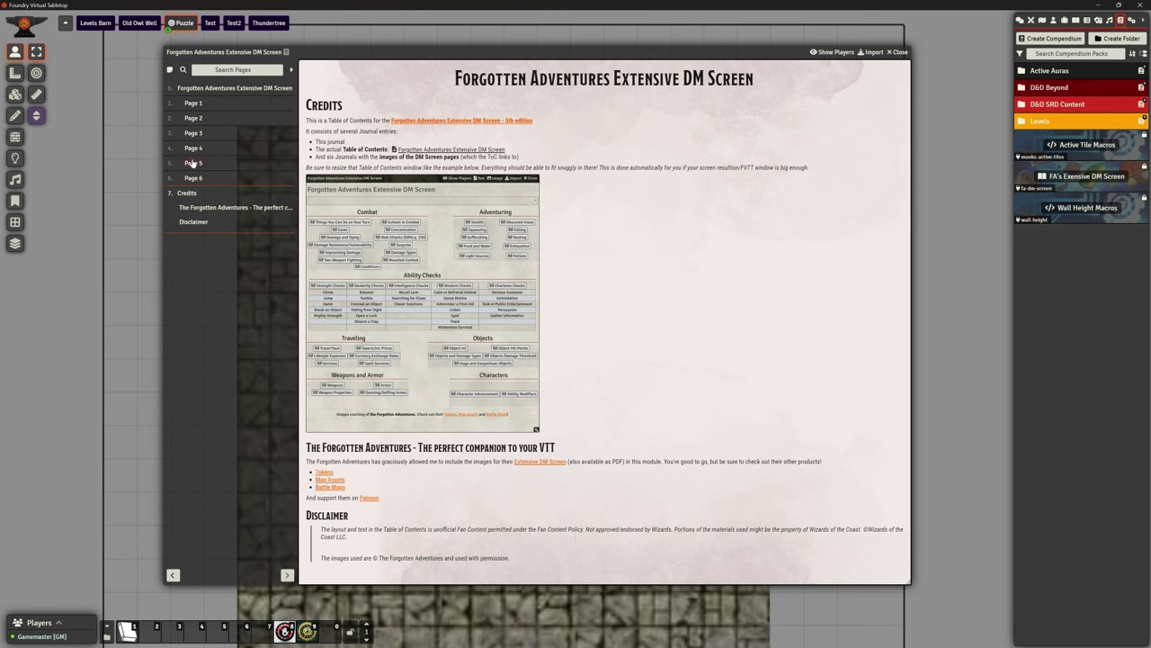
pyautogui.click(191, 89)
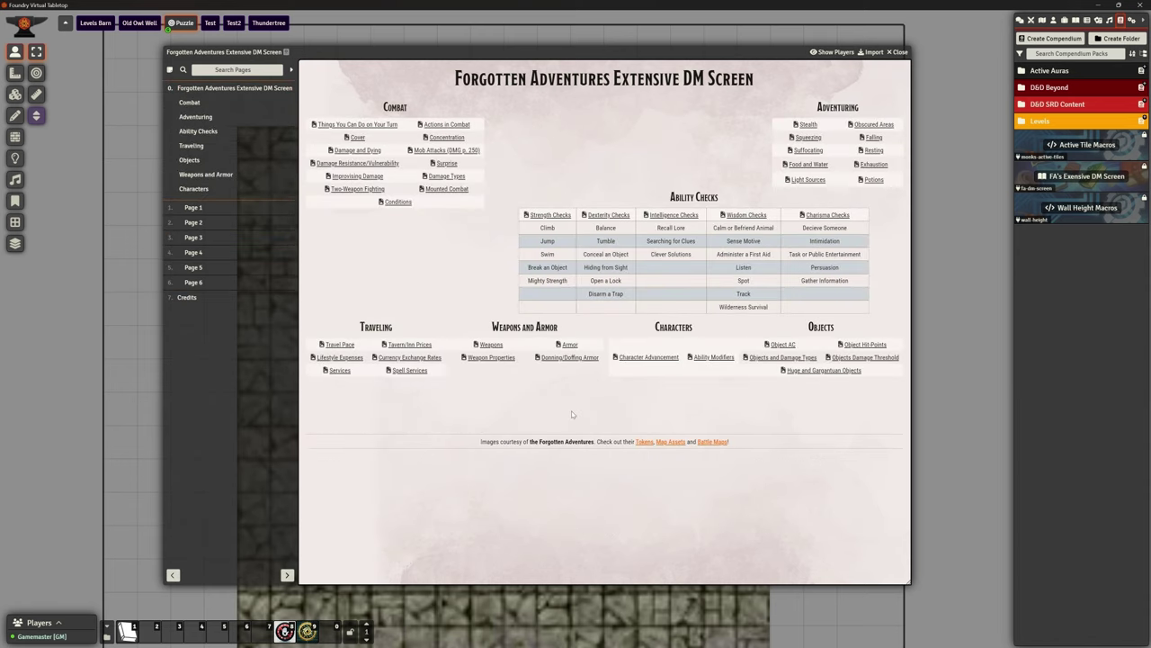
# Try to show the compendium's DM screen journal to all players with Observer ownership.
pyautogui.click(829, 52)
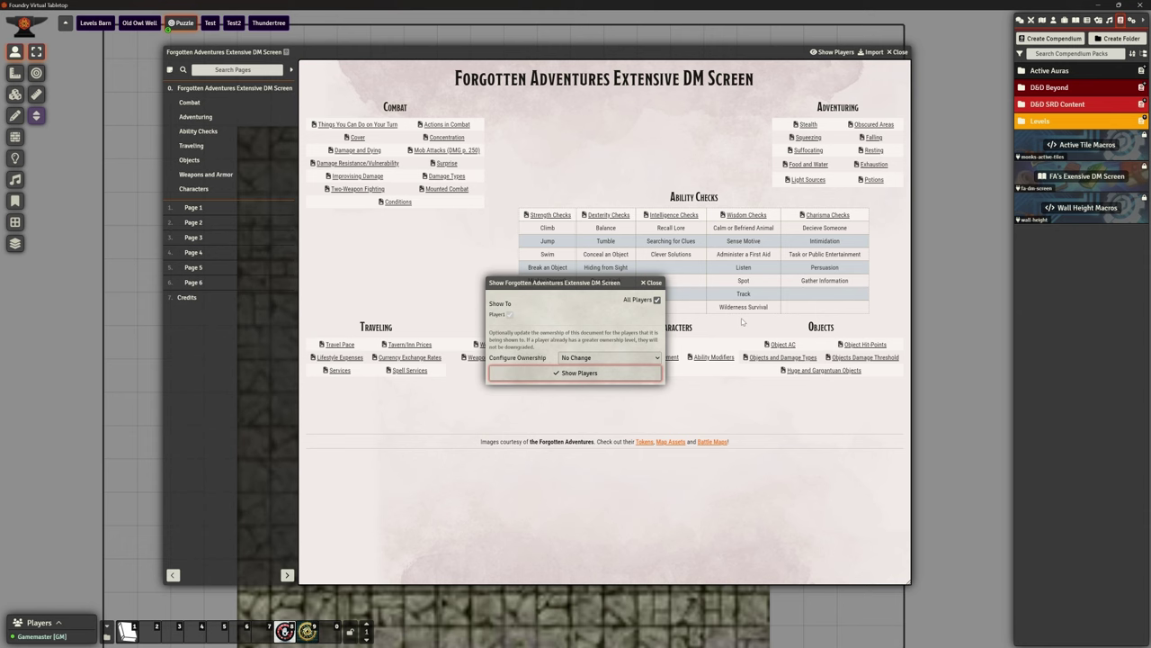
pyautogui.click(567, 357)
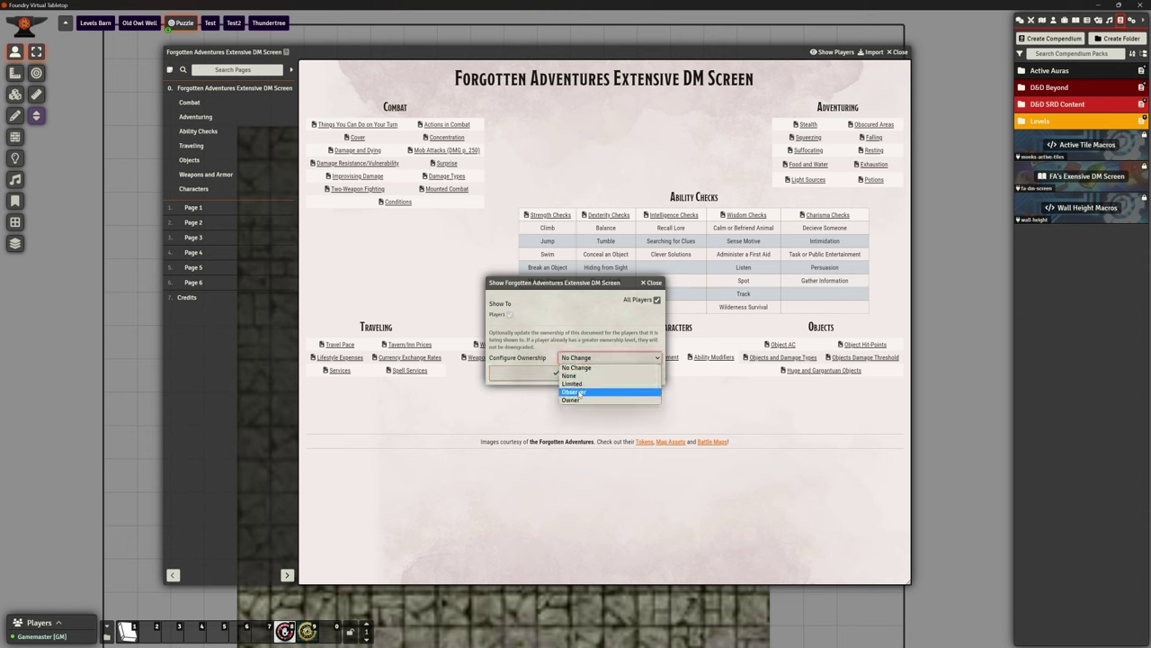
pyautogui.click(585, 390)
pyautogui.click(572, 373)
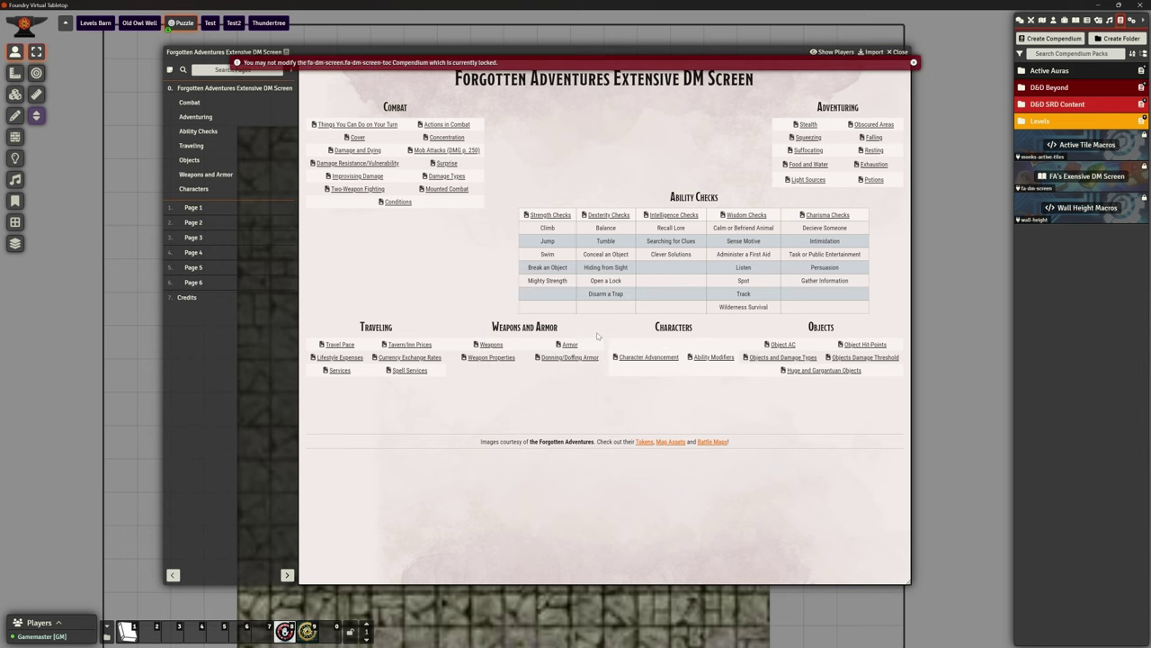
pyautogui.click(461, 64)
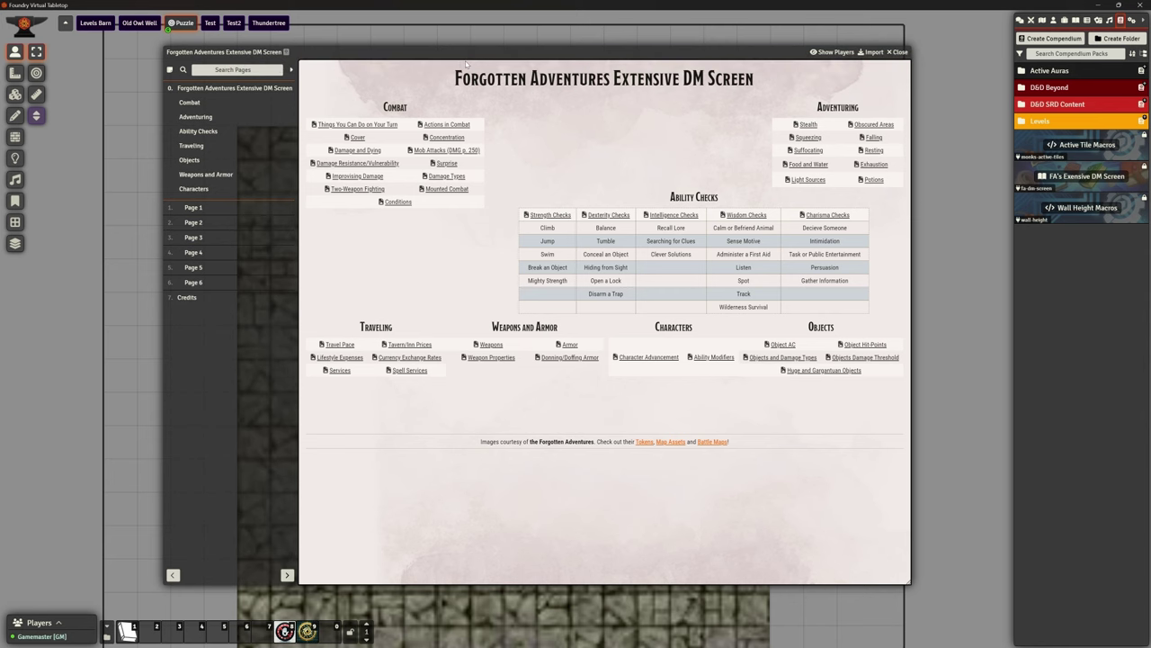
# Import the Forgotten Adventures Extensive DM Screen entry from the FA's Exensive DM Screen compendium into the world, closing the open journal windows.
pyautogui.click(894, 52)
pyautogui.click(1087, 176)
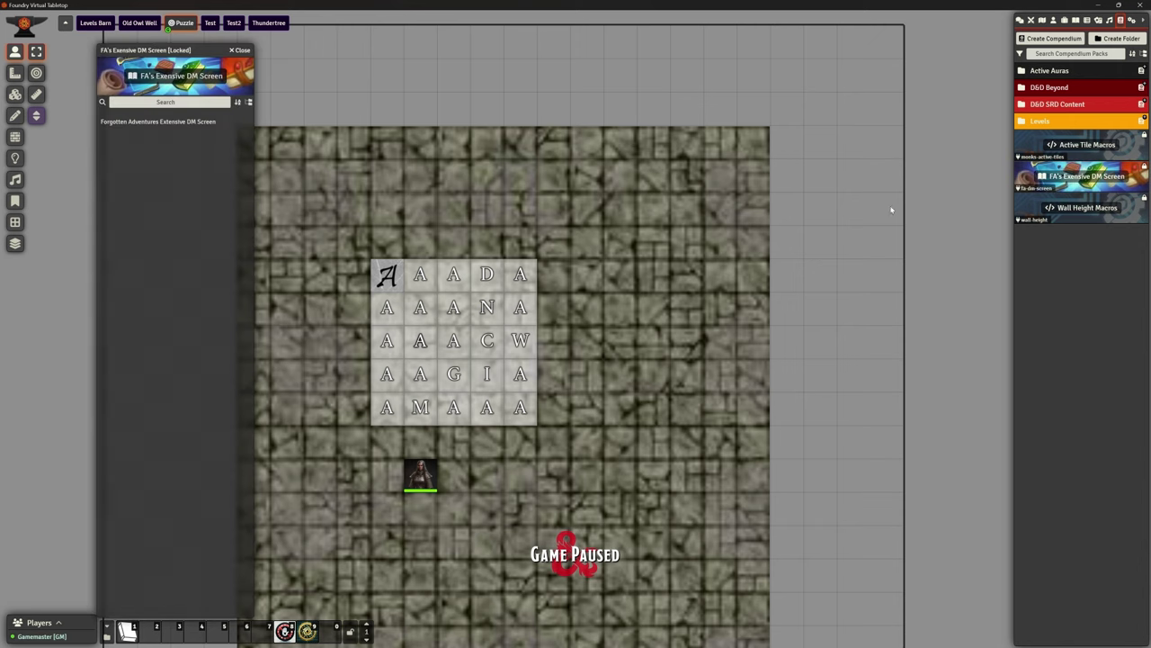
pyautogui.rightClick(158, 122)
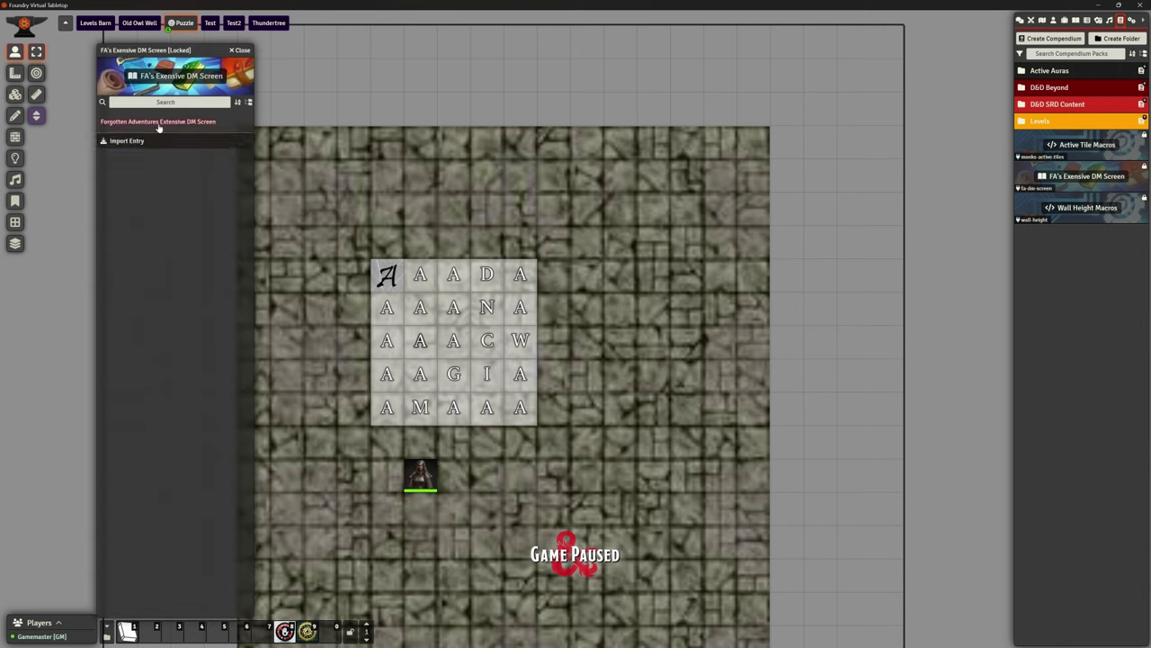
pyautogui.click(130, 142)
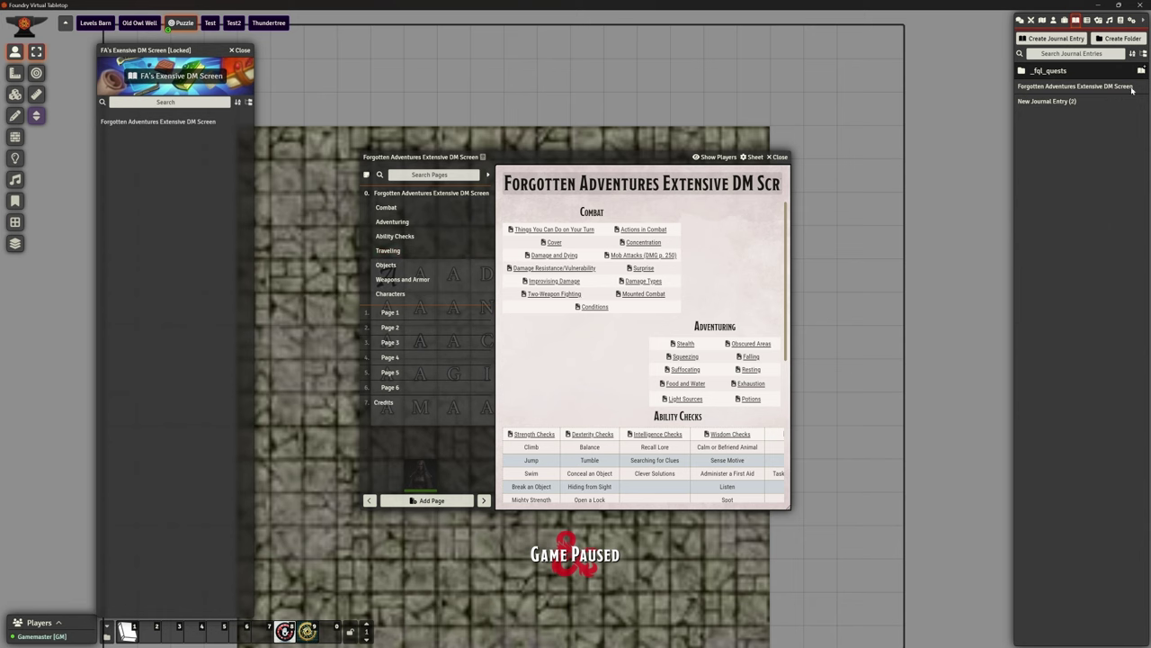
pyautogui.click(779, 158)
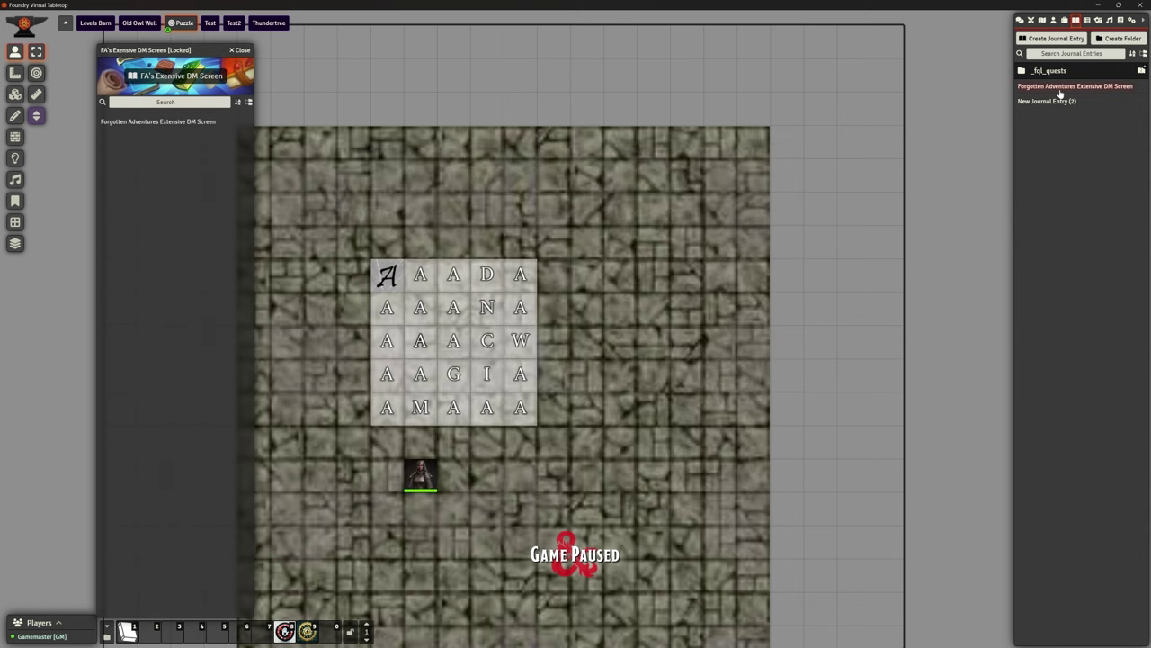
# Open the imported DM screen journal from the world's journal entries, close the compendium, and enlarge and reposition the journal window.
pyautogui.click(1063, 87)
pyautogui.click(241, 51)
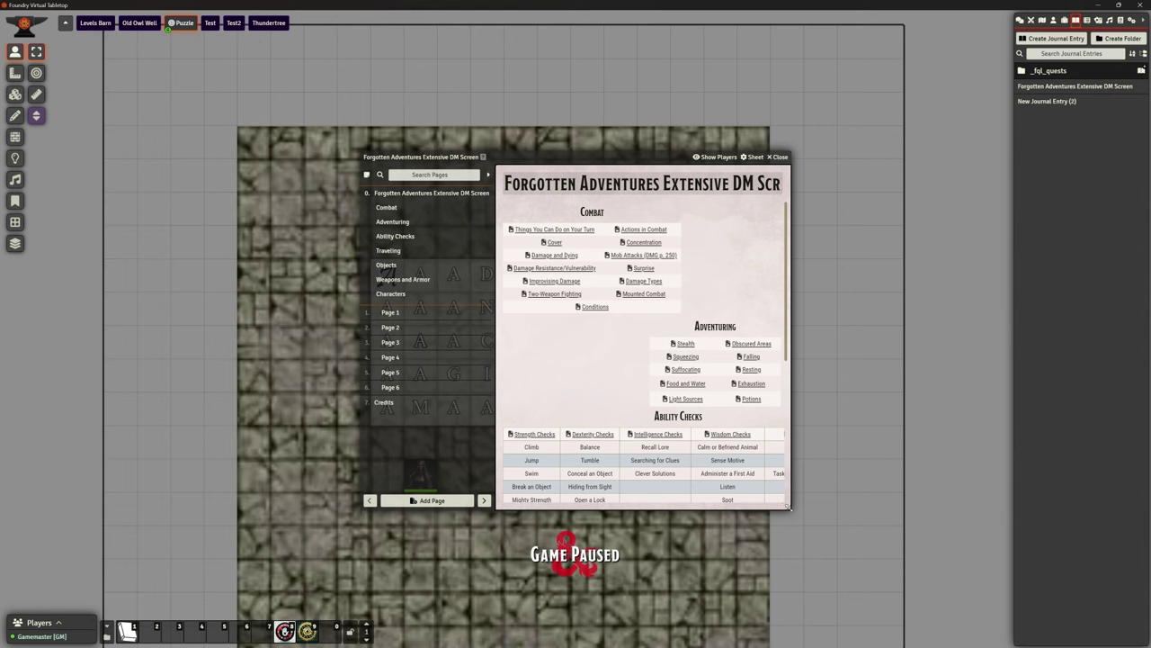
pyautogui.moveTo(788, 506); pyautogui.dragTo(907, 601)
pyautogui.moveTo(644, 159); pyautogui.dragTo(575, 89)
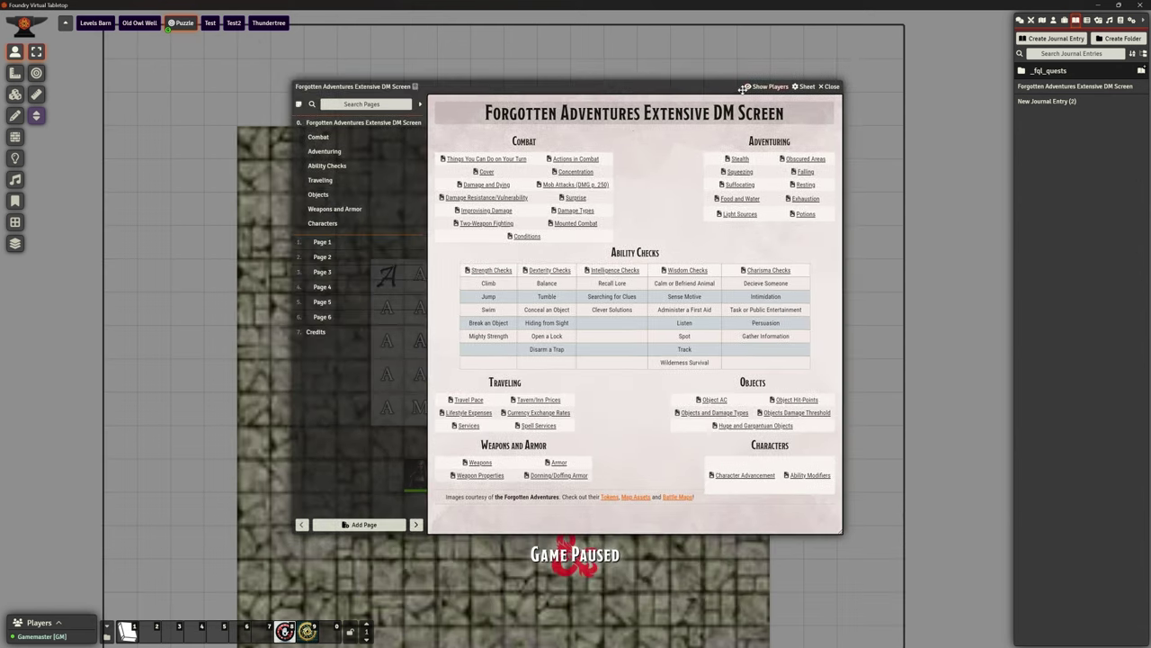
# Show the imported DM screen journal to all players with Observer ownership.
pyautogui.click(745, 88)
pyautogui.click(660, 356)
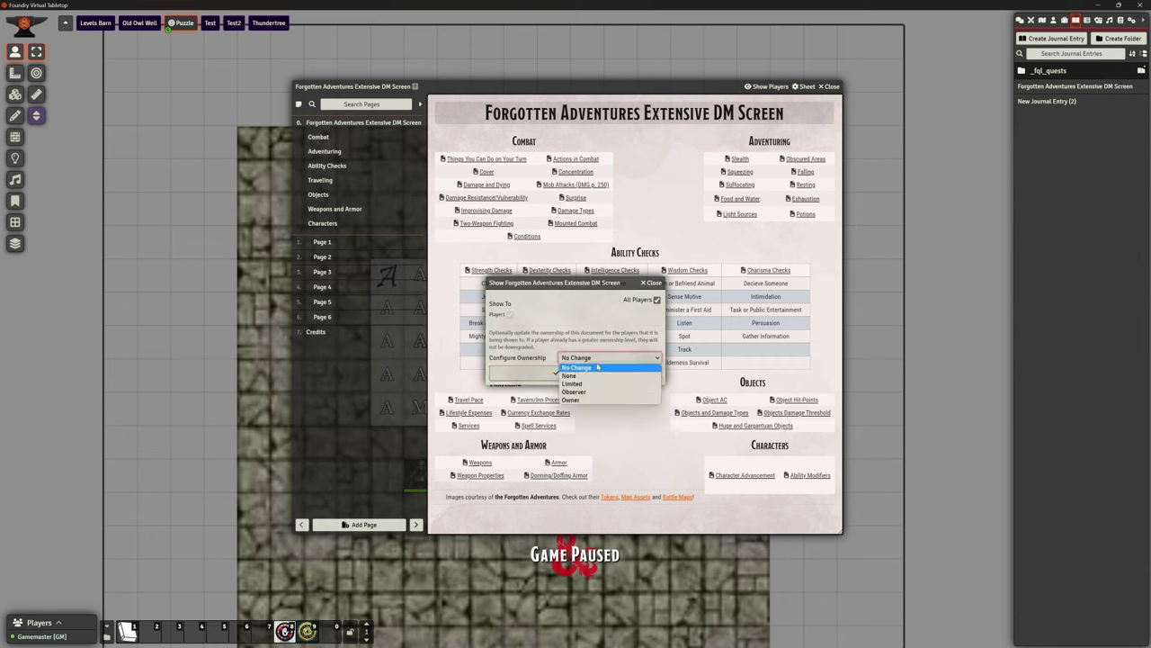
pyautogui.click(587, 392)
pyautogui.click(565, 370)
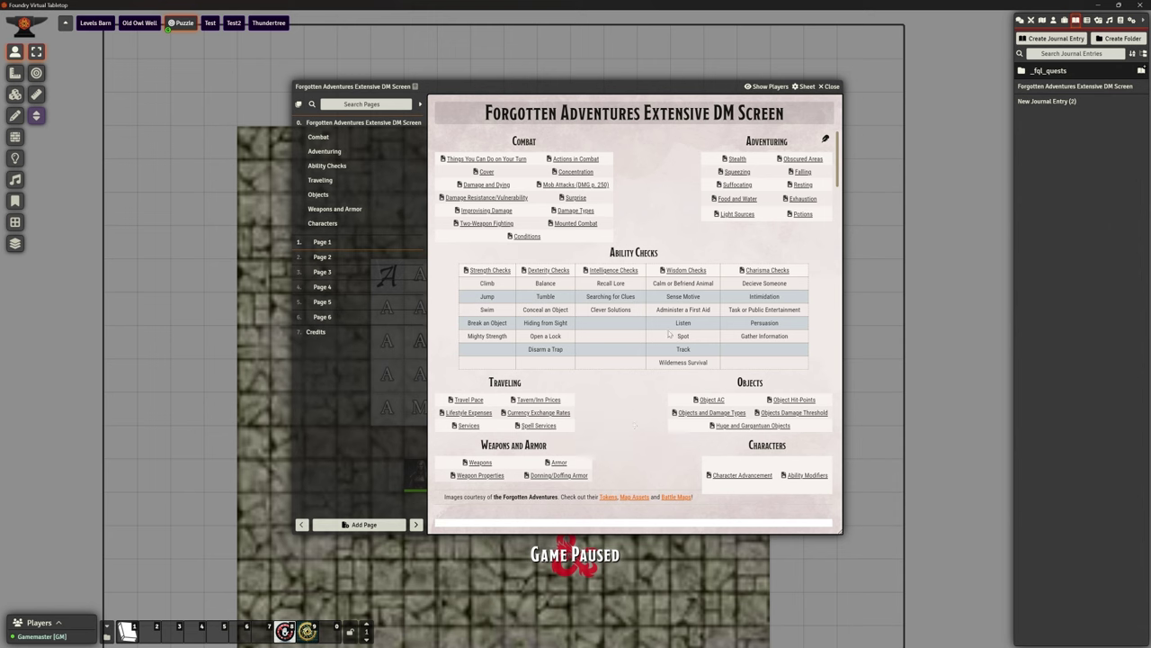
# Consult the Damage Types reference and the options for adding a page, closing the journal without creating one.
pyautogui.click(570, 210)
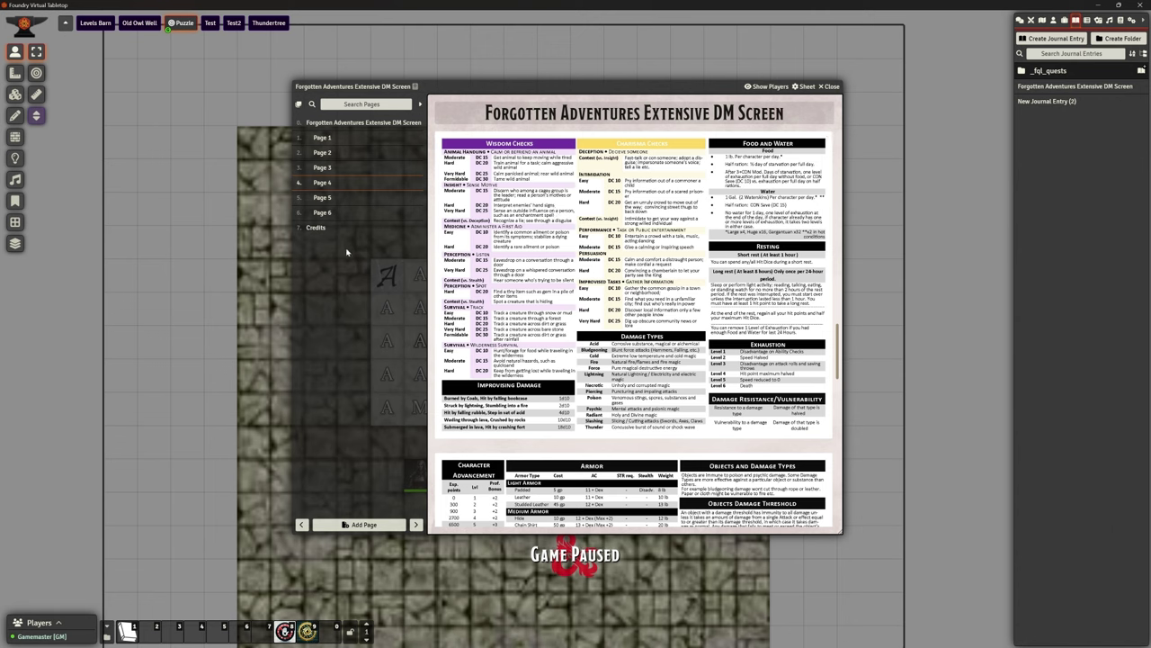
pyautogui.click(346, 525)
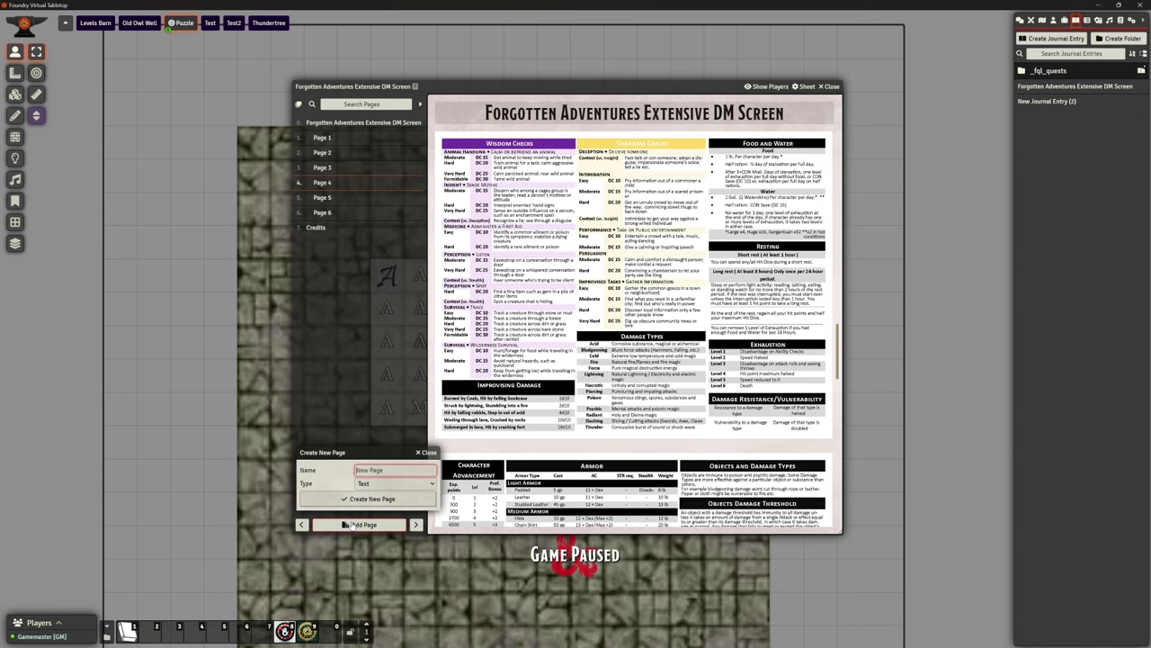
pyautogui.click(828, 87)
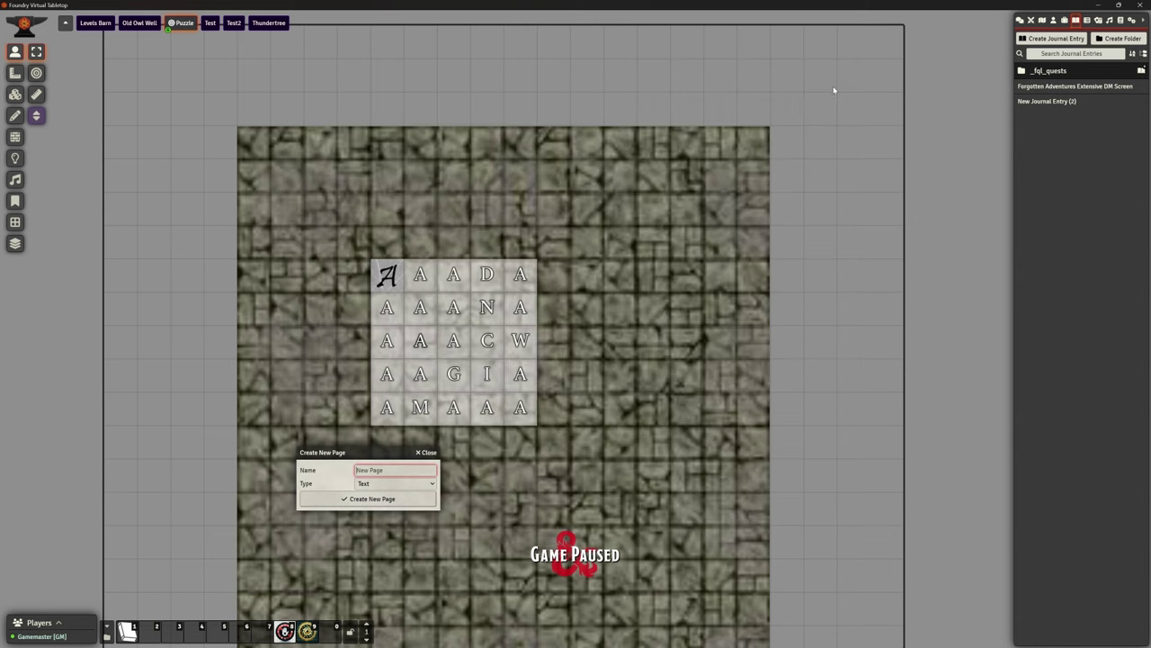
pyautogui.click(432, 453)
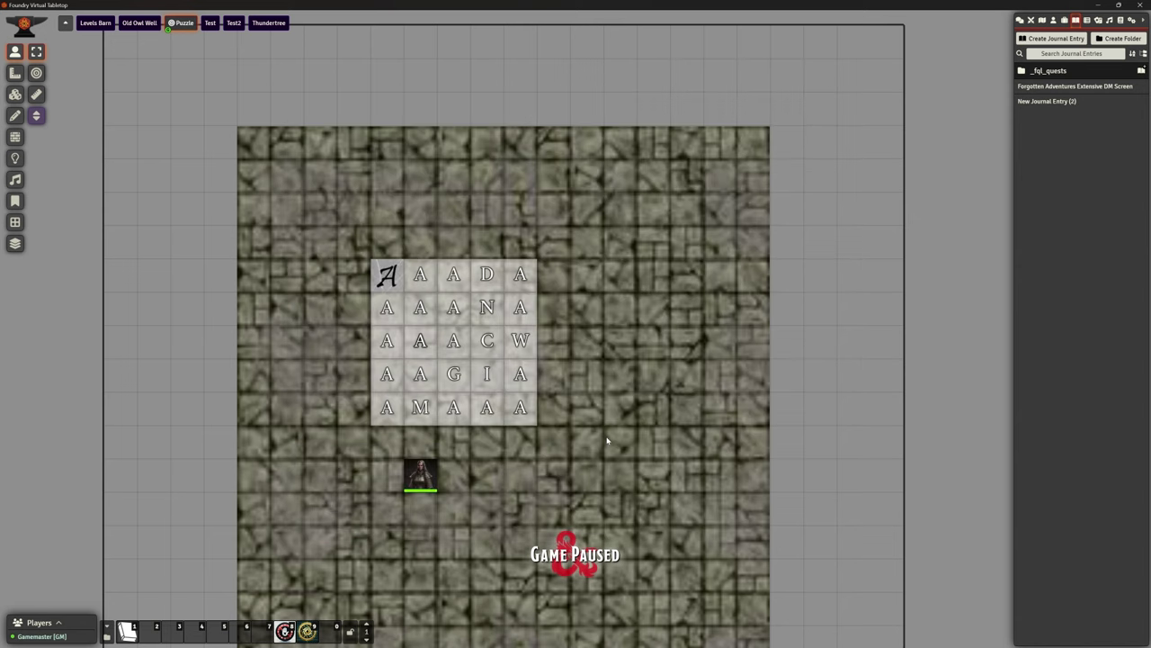